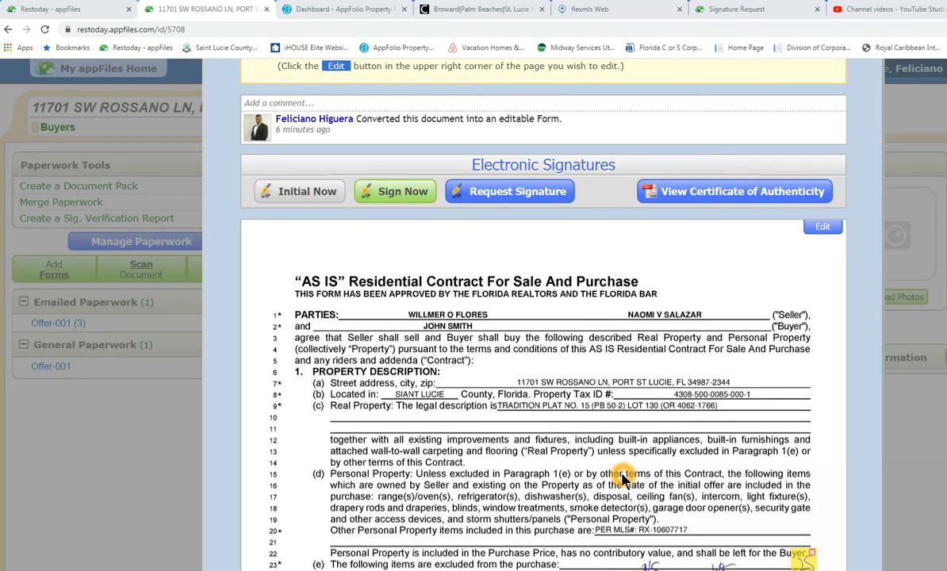
Step: Review the purchase terms on the first page of the signed offer, and close the document
{"action": "scroll", "coordinate": [681, 428], "scroll_direction": "down", "scroll_amount": 2}
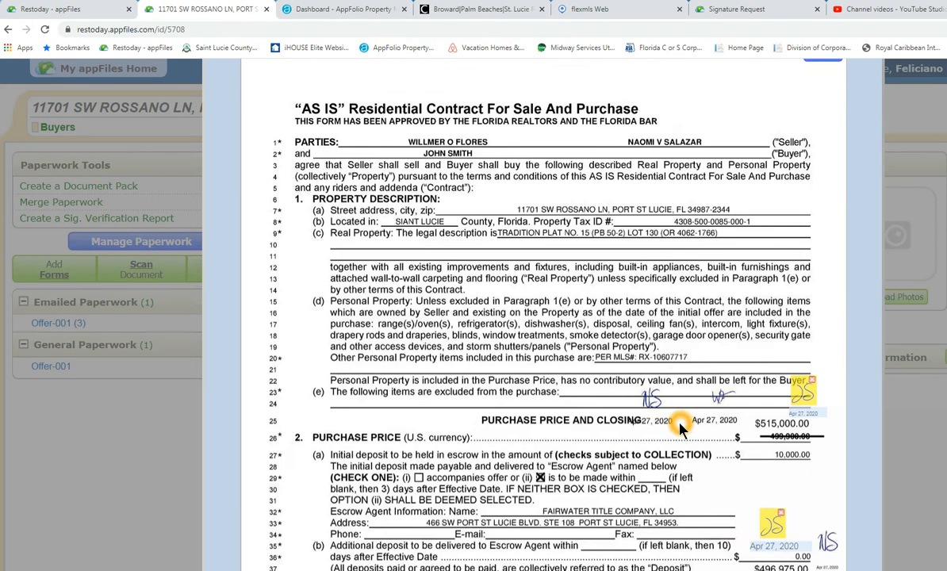
{"action": "scroll", "coordinate": [681, 429], "scroll_direction": "up", "scroll_amount": 5}
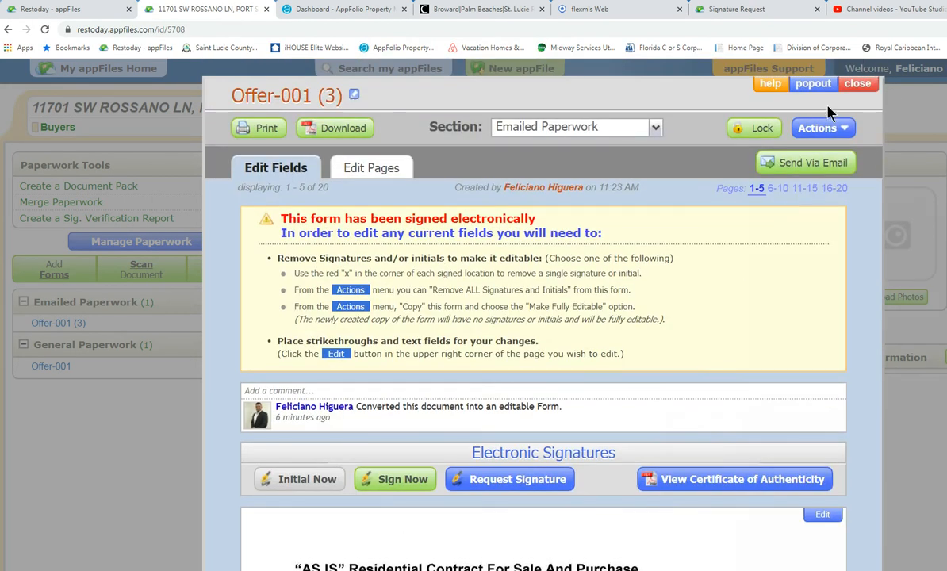
{"action": "left_click", "coordinate": [856, 85]}
{"action": "scroll", "coordinate": [676, 327], "scroll_direction": "down", "scroll_amount": 10}
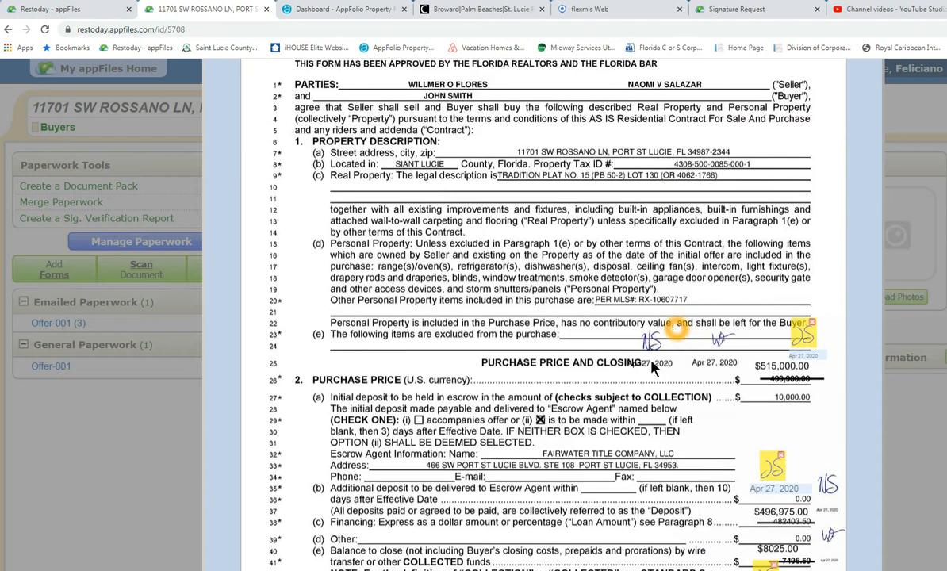
{"action": "scroll", "coordinate": [666, 411], "scroll_direction": "up", "scroll_amount": 4}
{"action": "scroll", "coordinate": [666, 411], "scroll_direction": "up", "scroll_amount": 3}
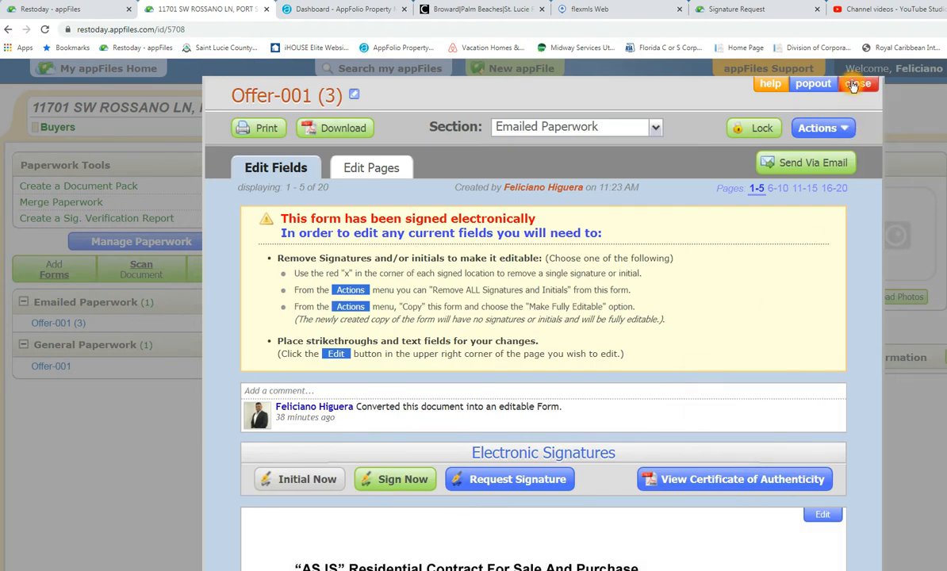
{"action": "left_click", "coordinate": [856, 85]}
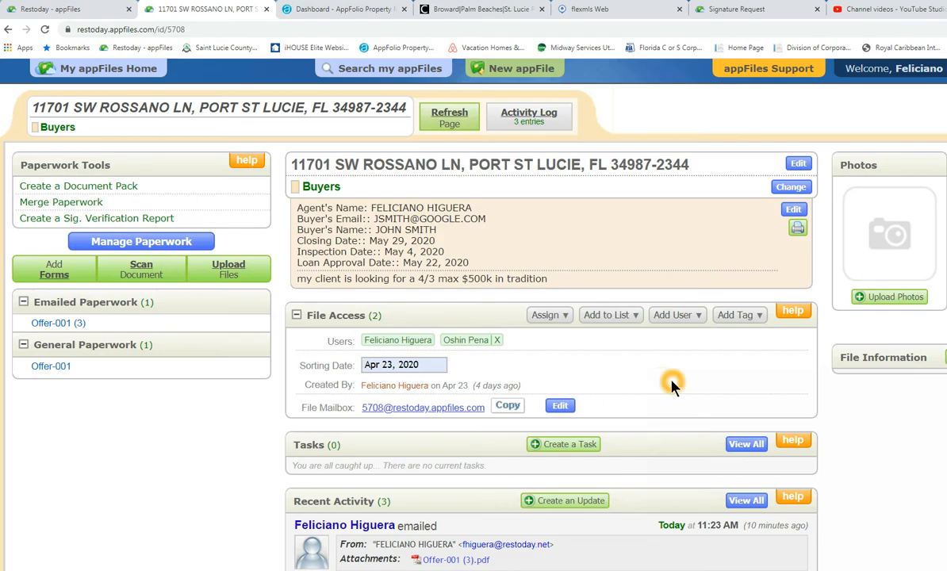
{"action": "left_click", "coordinate": [583, 449]}
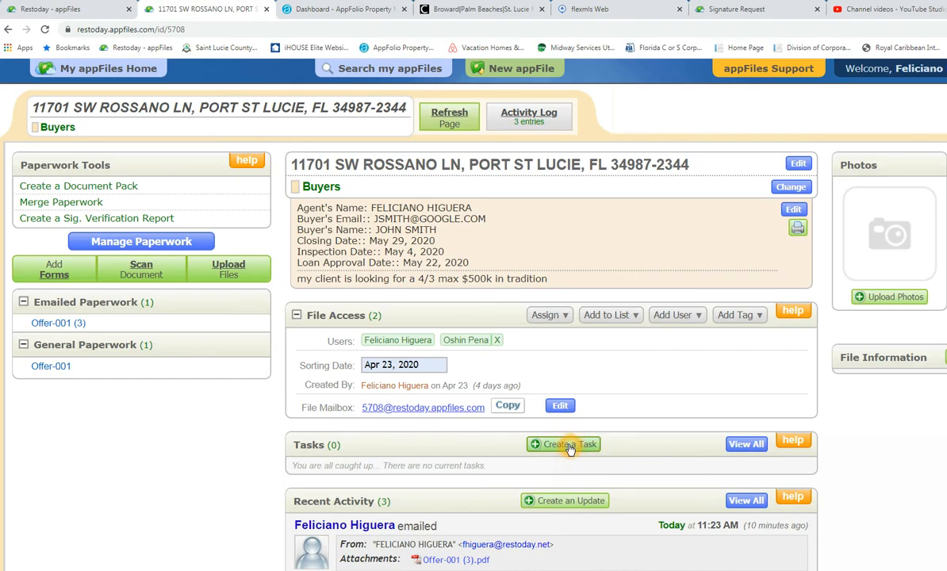
{"action": "left_click", "coordinate": [533, 445]}
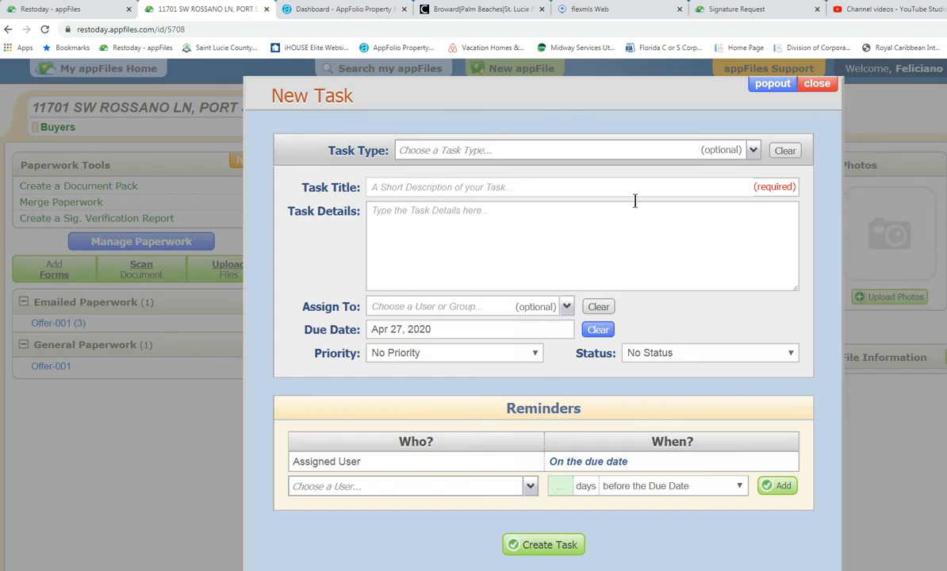
{"action": "left_click", "coordinate": [821, 85]}
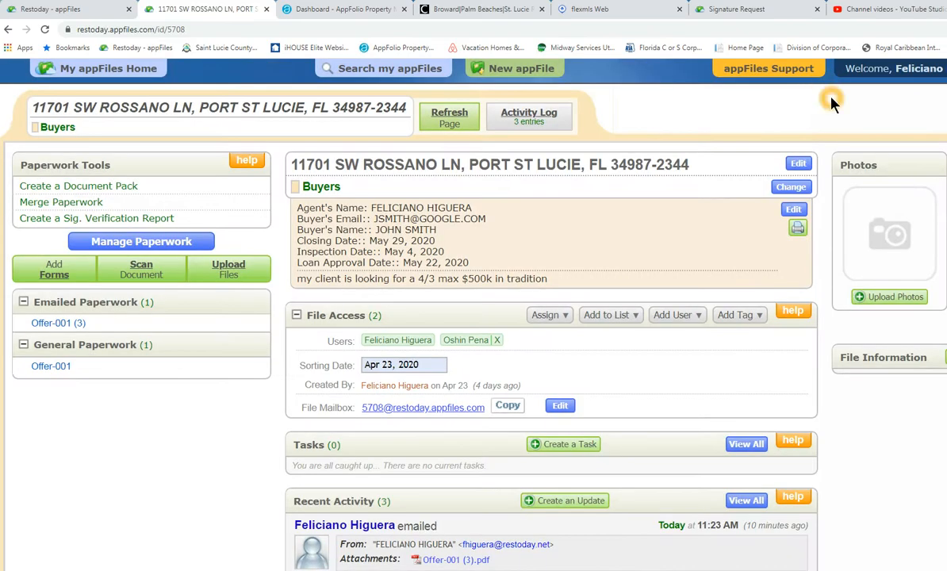
Step: Examine the closing, inspection and loan approval dates in the buyer file's details
{"action": "left_click", "coordinate": [429, 261]}
{"action": "left_click", "coordinate": [394, 249]}
{"action": "left_click", "coordinate": [335, 250]}
{"action": "left_click", "coordinate": [402, 259]}
{"action": "left_click", "coordinate": [416, 260]}
{"action": "left_click", "coordinate": [417, 275]}
{"action": "left_click", "coordinate": [426, 275]}
{"action": "left_click", "coordinate": [439, 264]}
{"action": "left_click", "coordinate": [437, 265]}
{"action": "left_click", "coordinate": [477, 283]}
{"action": "left_click", "coordinate": [502, 319]}
{"action": "left_click", "coordinate": [575, 446]}
{"action": "left_click", "coordinate": [590, 449]}
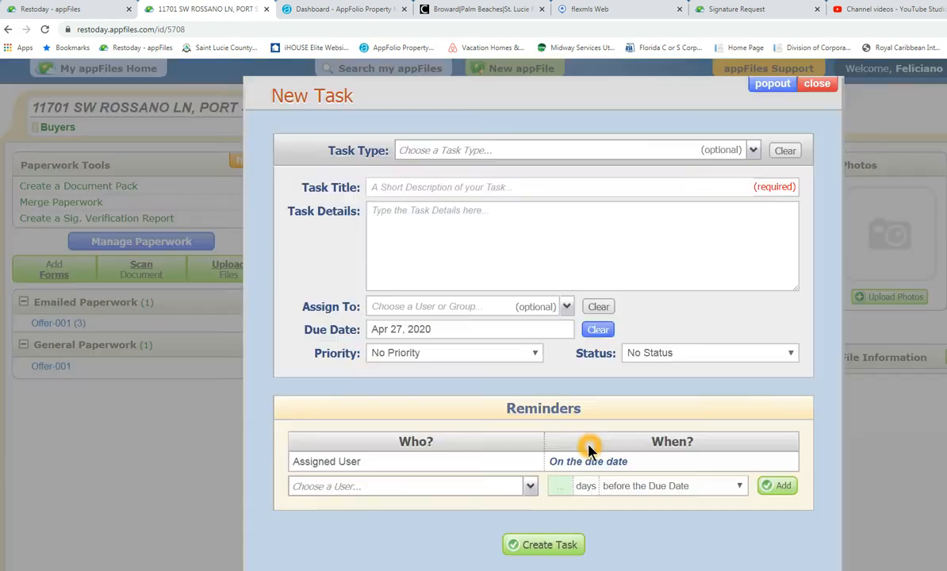
{"action": "left_click", "coordinate": [825, 89]}
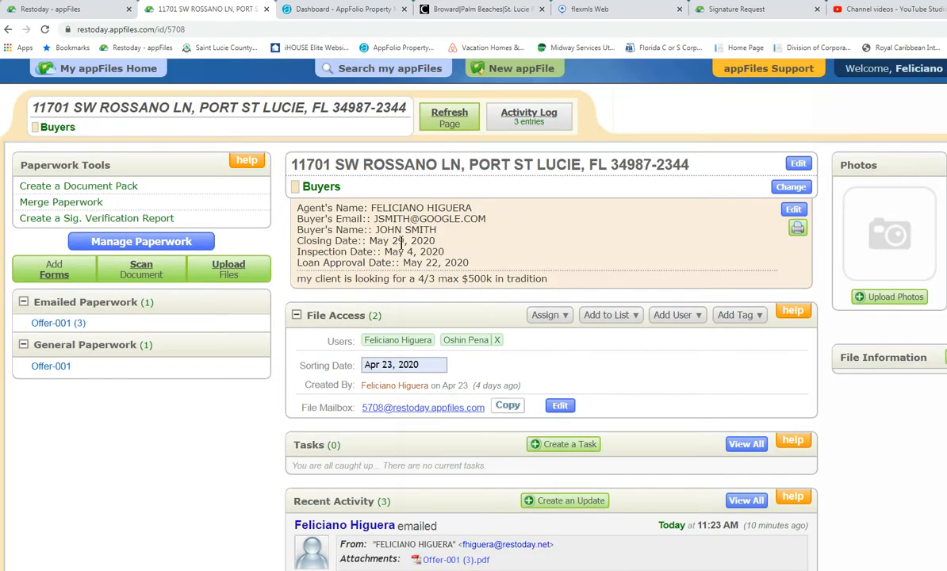
Step: Start a new task for the property file and title it CLOSING DATE
{"action": "left_click", "coordinate": [341, 248]}
{"action": "left_click", "coordinate": [428, 261]}
{"action": "left_click", "coordinate": [582, 446]}
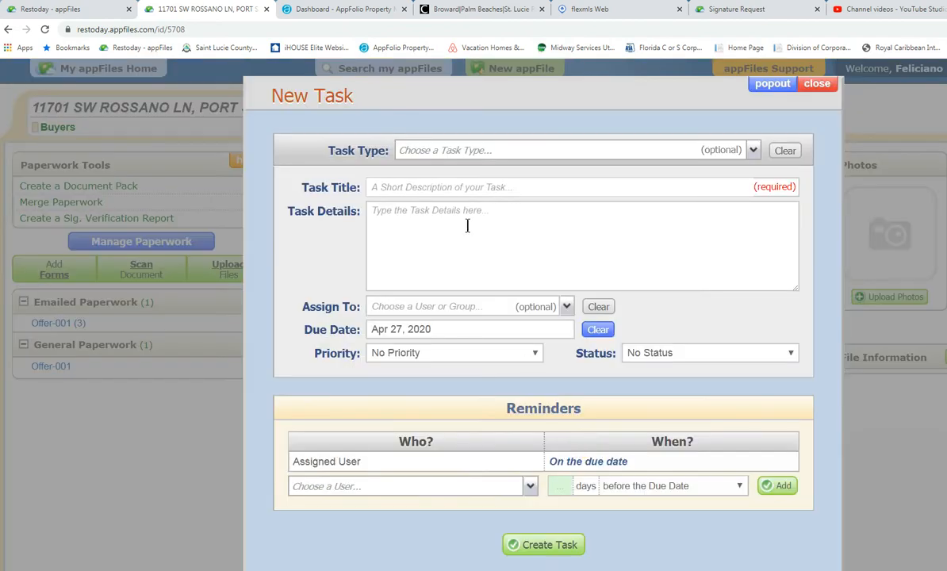
{"action": "left_click", "coordinate": [410, 196]}
{"action": "left_click", "coordinate": [409, 188]}
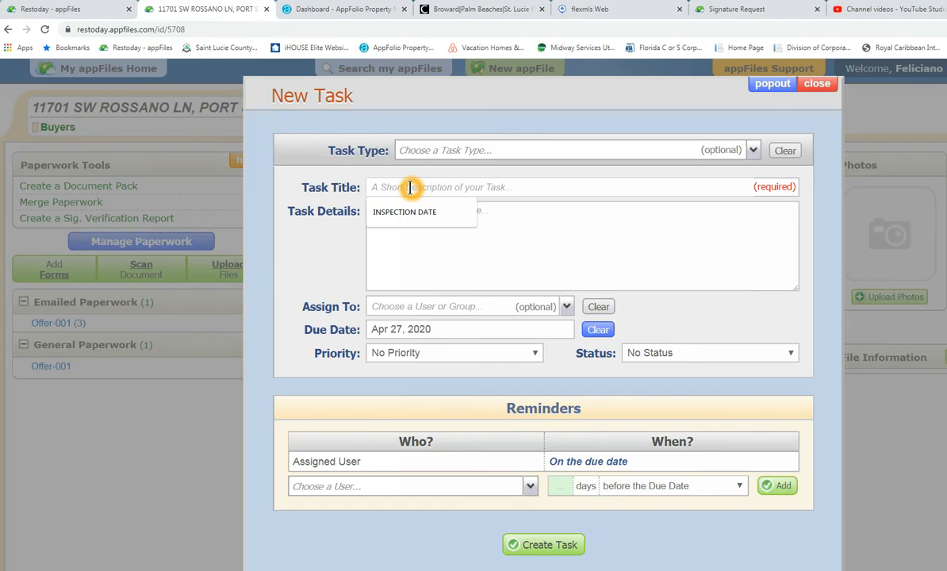
{"action": "type", "text": "clo"}
{"action": "key", "text": "BackSpace"}
{"action": "key", "text": "BackSpace"}
{"action": "key", "text": "BackSpace"}
{"action": "type", "text": "C"}
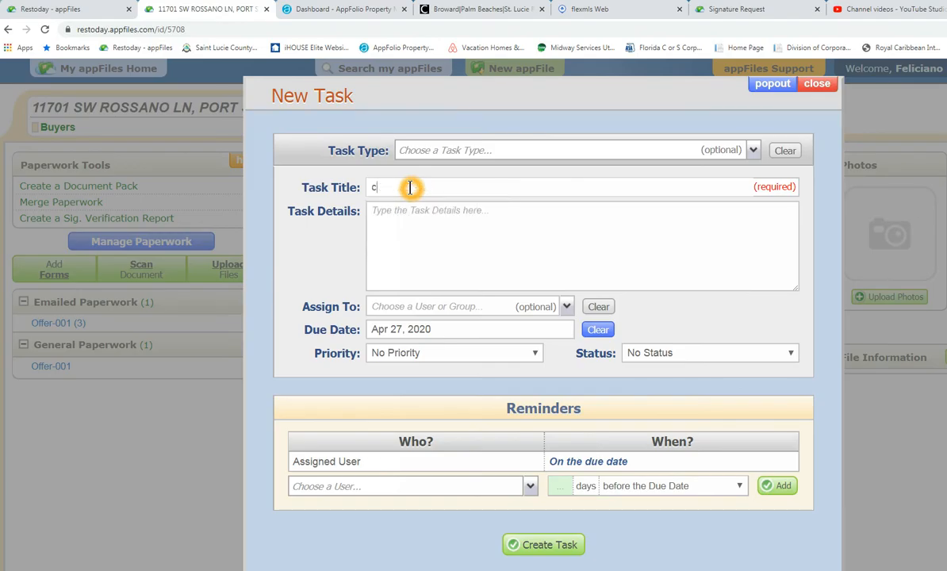
{"action": "type", "text": "LOSING DATE"}
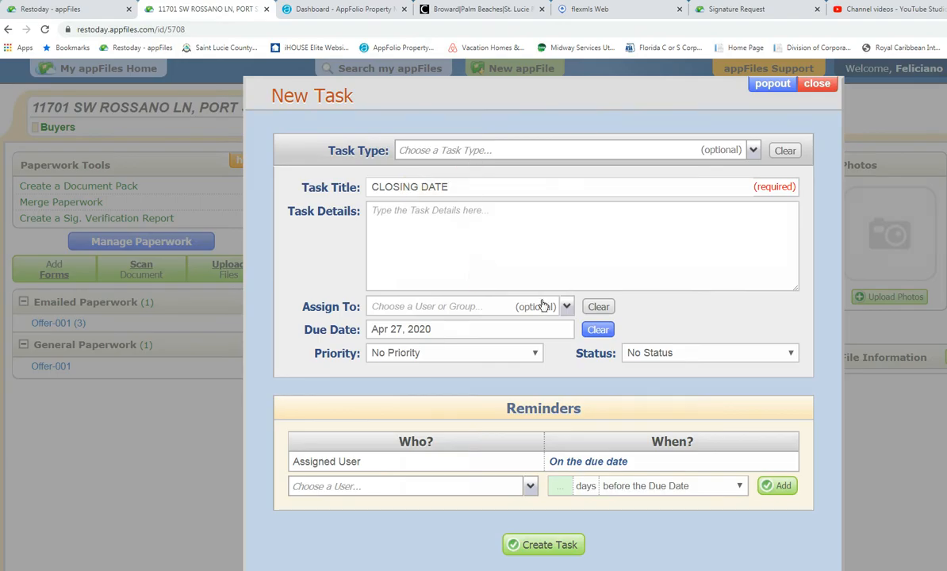
Step: Assign the closing date task to the file's agent
{"action": "left_click", "coordinate": [567, 306]}
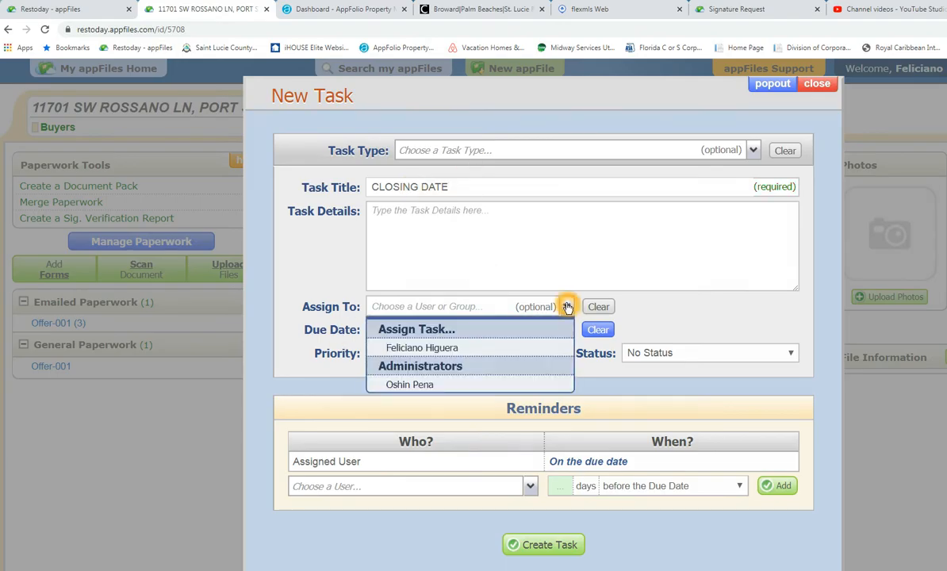
{"action": "left_click", "coordinate": [421, 350]}
{"action": "left_click", "coordinate": [406, 326]}
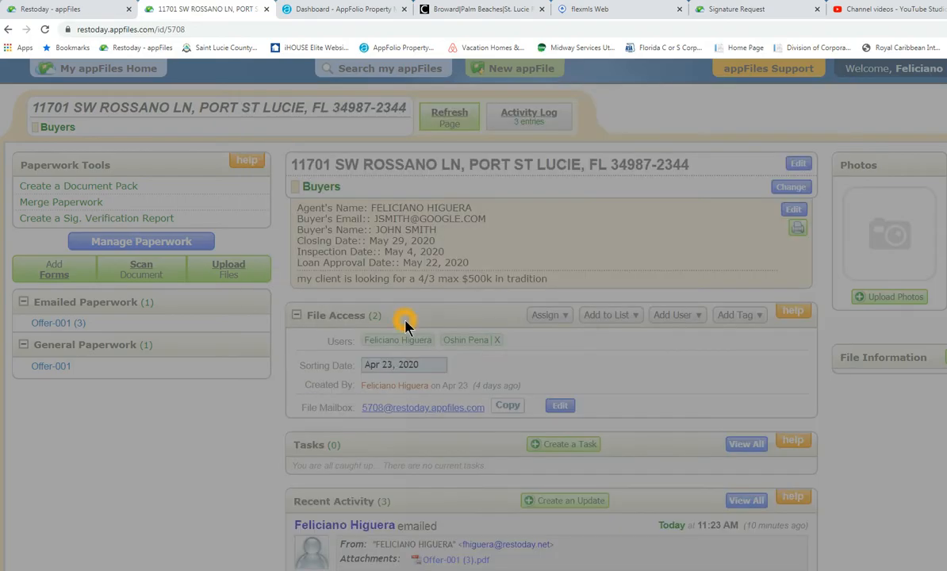
{"action": "left_click", "coordinate": [435, 328]}
{"action": "left_click", "coordinate": [497, 324]}
{"action": "left_click", "coordinate": [362, 370]}
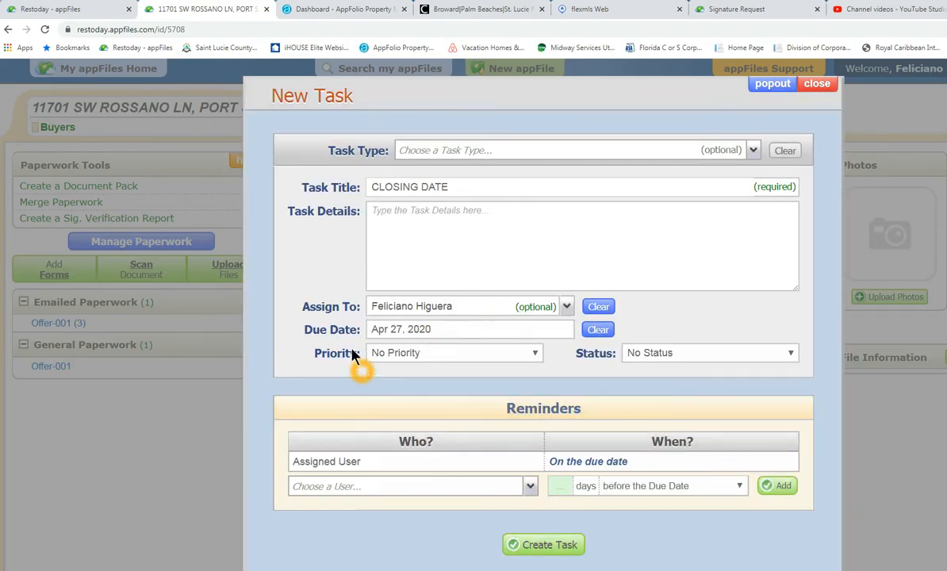
Step: Set the closing date task's due date to May 29, 2020
{"action": "left_click", "coordinate": [533, 329]}
{"action": "left_click", "coordinate": [532, 329]}
{"action": "left_click", "coordinate": [540, 355]}
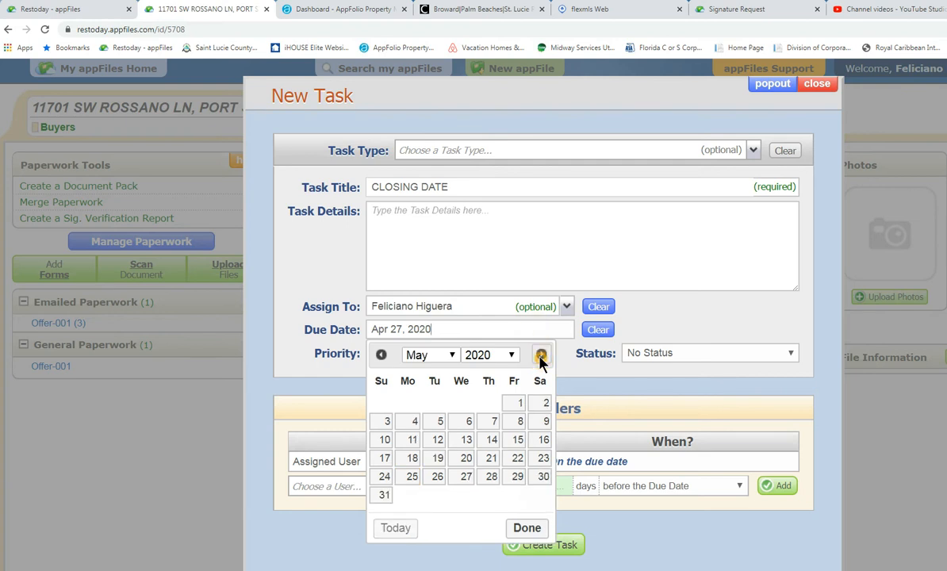
{"action": "left_click", "coordinate": [517, 476]}
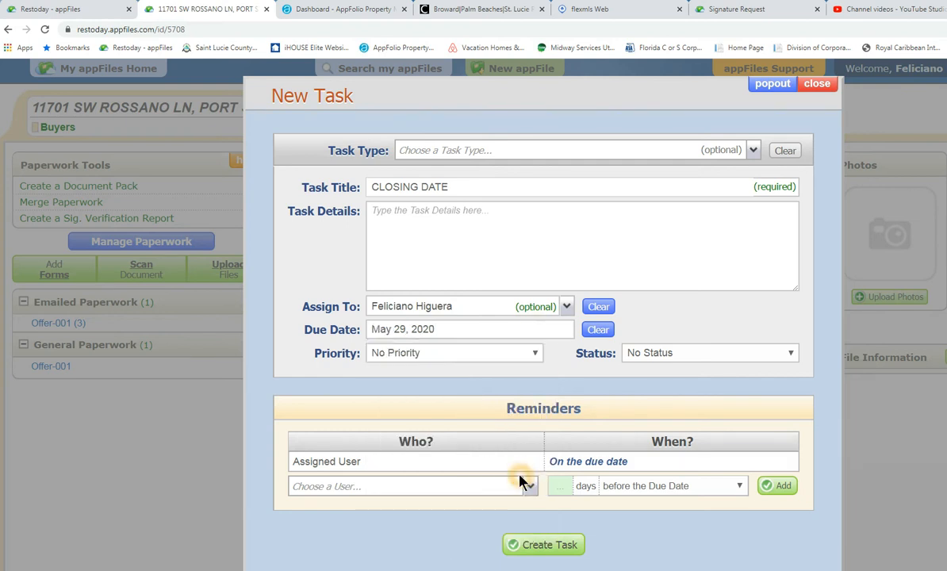
Step: Set the closing date task's priority to High and its status to In Progress
{"action": "left_click", "coordinate": [490, 358]}
{"action": "left_click", "coordinate": [401, 382]}
{"action": "left_click", "coordinate": [697, 359]}
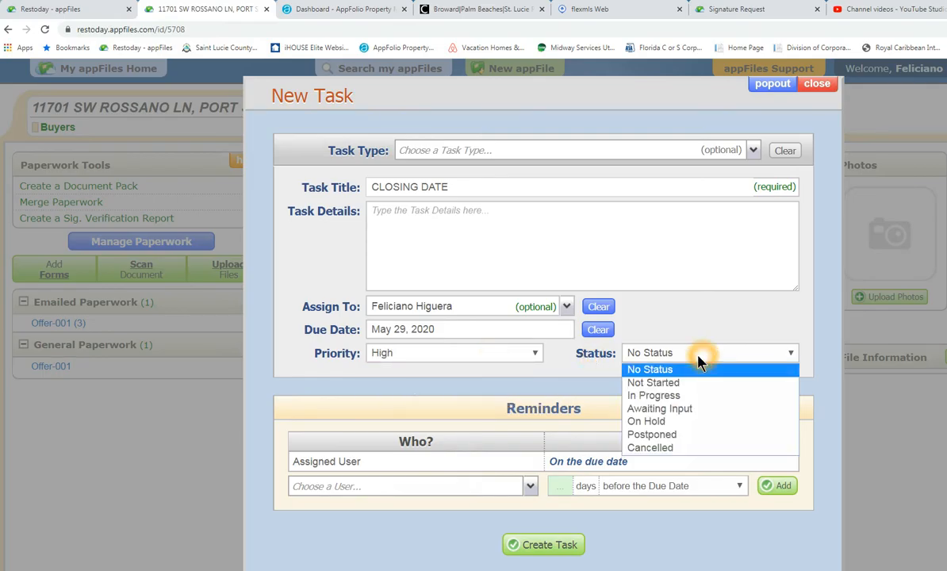
{"action": "left_click", "coordinate": [656, 394]}
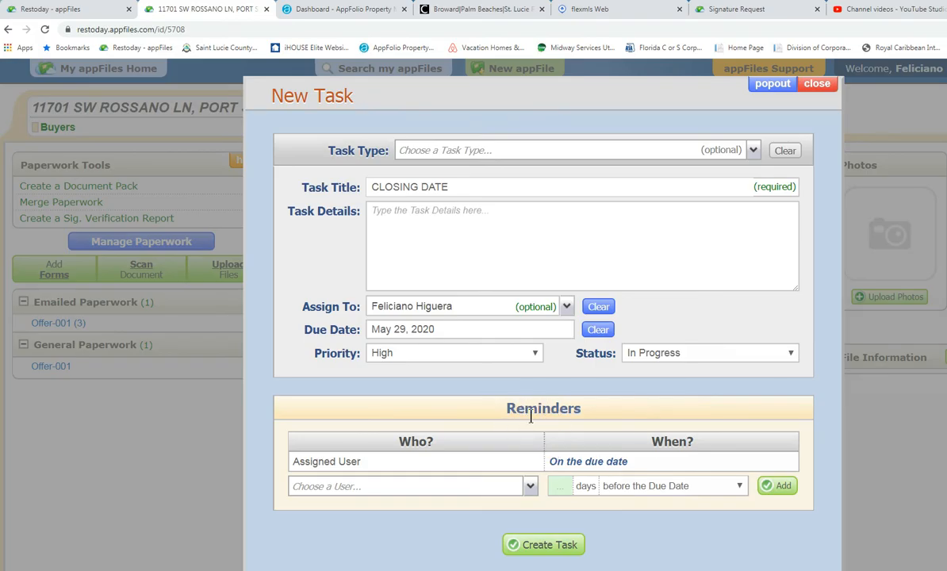
Step: Add a reminder for the agent 5 days before the due date, and create the closing date task
{"action": "left_click", "coordinate": [529, 485]}
{"action": "left_click", "coordinate": [343, 529]}
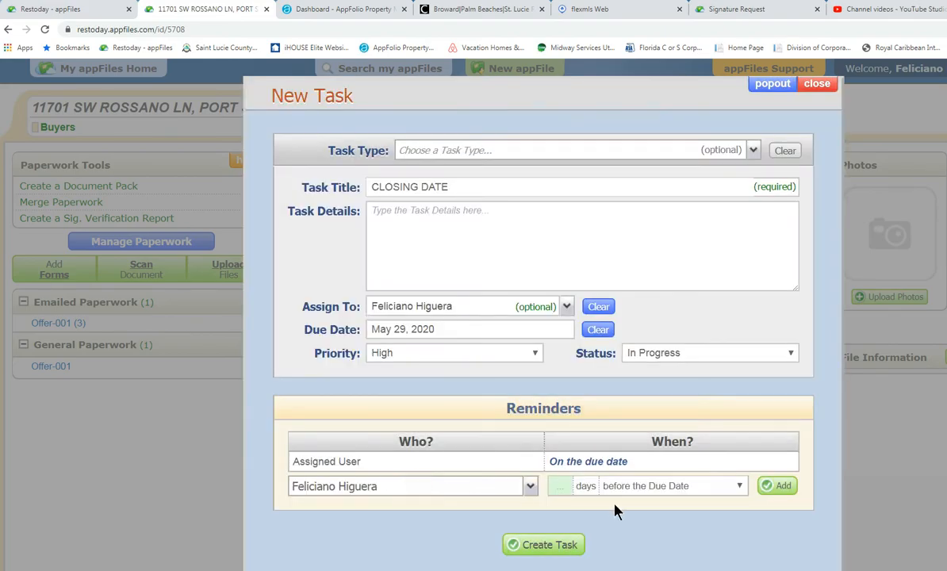
{"action": "left_click", "coordinate": [557, 487]}
{"action": "type", "text": "3"}
{"action": "key", "text": "BackSpace"}
{"action": "type", "text": "6"}
{"action": "left_click", "coordinate": [563, 487]}
{"action": "left_click", "coordinate": [780, 489]}
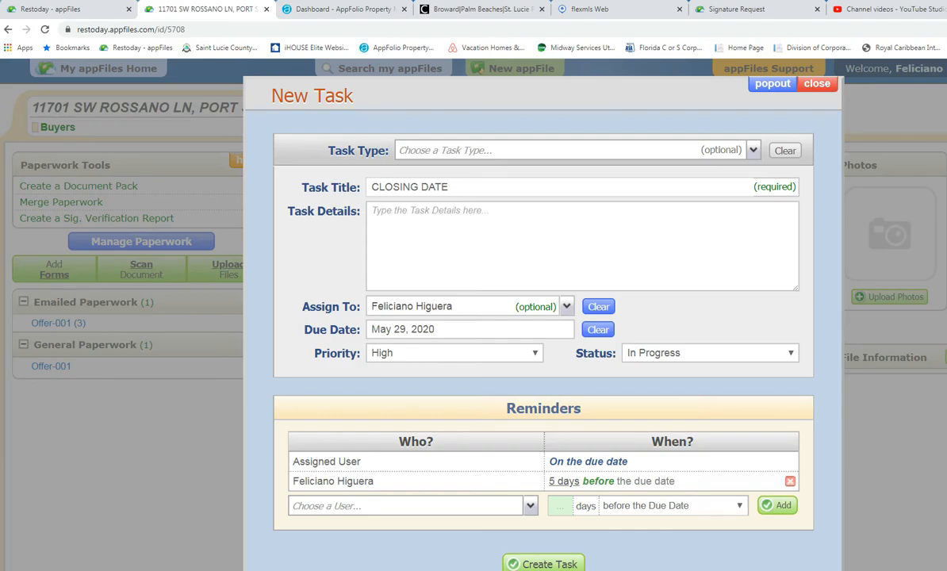
{"action": "left_click", "coordinate": [549, 564]}
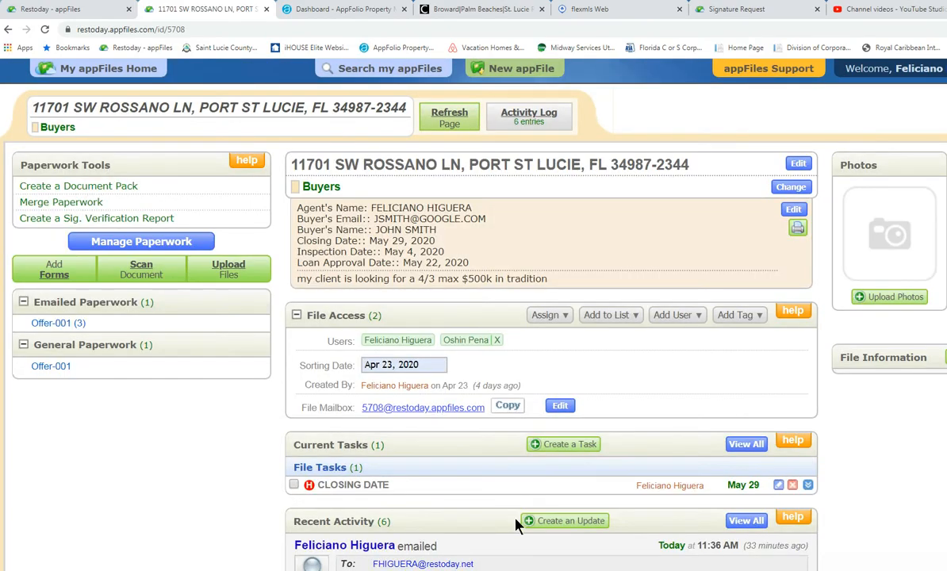
Step: Start another task for the property file with the title INSPECTION DATE
{"action": "scroll", "coordinate": [514, 520], "scroll_direction": "down", "scroll_amount": 1}
{"action": "scroll", "coordinate": [411, 380], "scroll_direction": "down", "scroll_amount": 1}
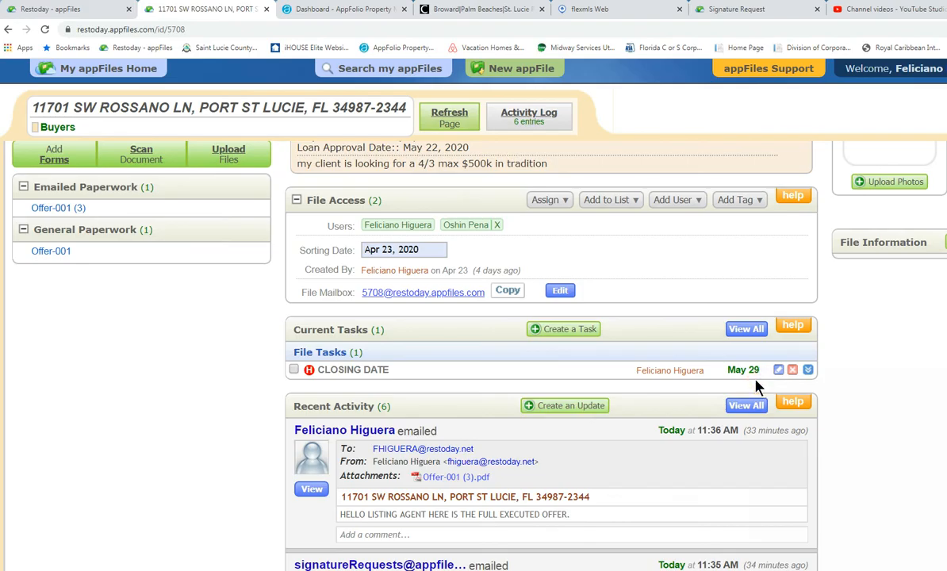
{"action": "mouse_move", "coordinate": [752, 372]}
{"action": "left_click", "coordinate": [474, 398]}
{"action": "scroll", "coordinate": [493, 409], "scroll_direction": "up", "scroll_amount": 1}
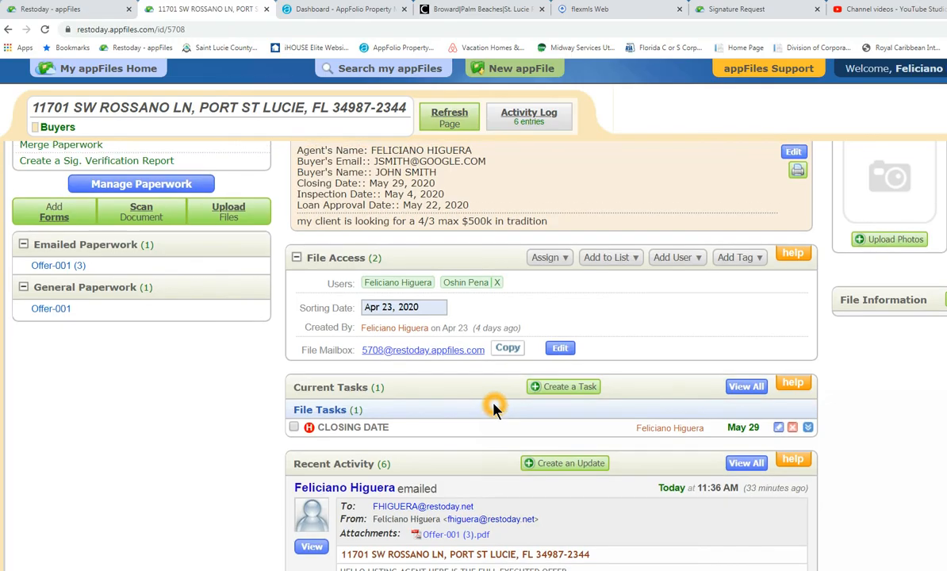
{"action": "left_click", "coordinate": [416, 195]}
{"action": "left_click", "coordinate": [567, 389]}
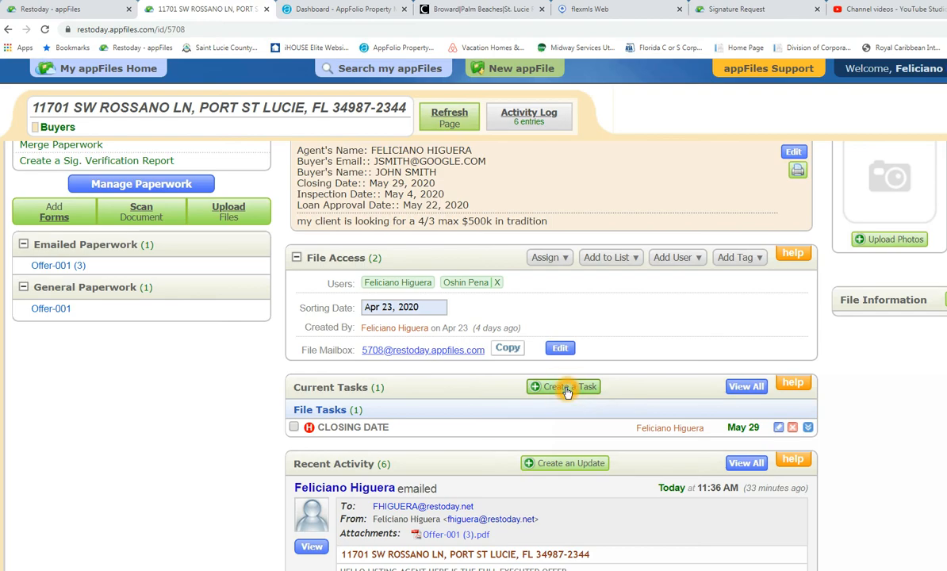
{"action": "left_click", "coordinate": [566, 389]}
{"action": "left_click", "coordinate": [391, 186]}
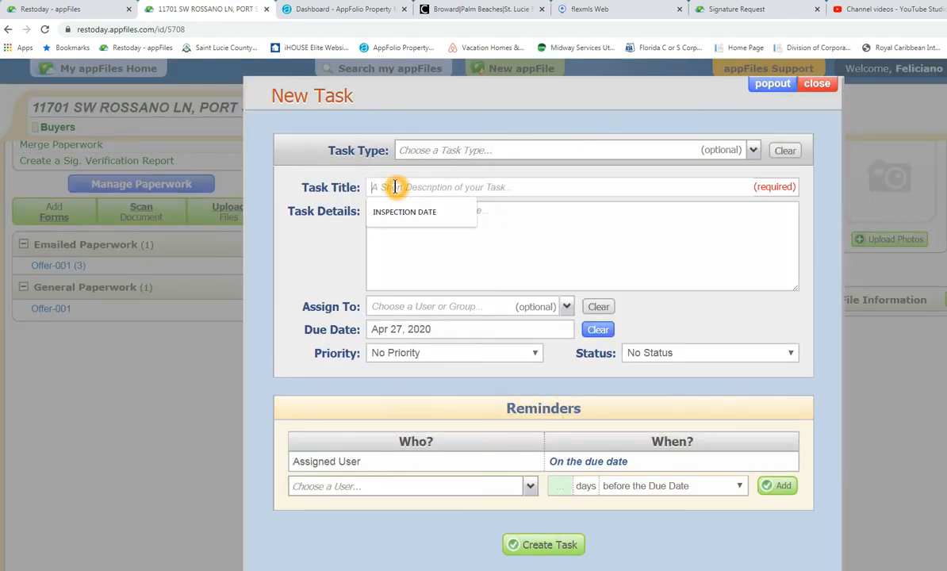
{"action": "left_click", "coordinate": [401, 213]}
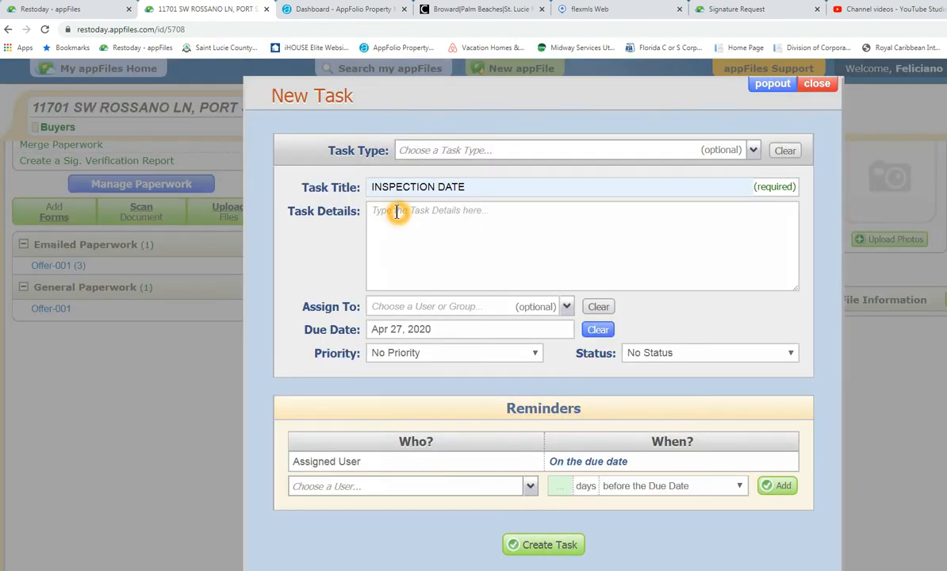
Step: Assign the inspection date task to the file's agent and set its due date to May 4, 2020
{"action": "left_click", "coordinate": [567, 307]}
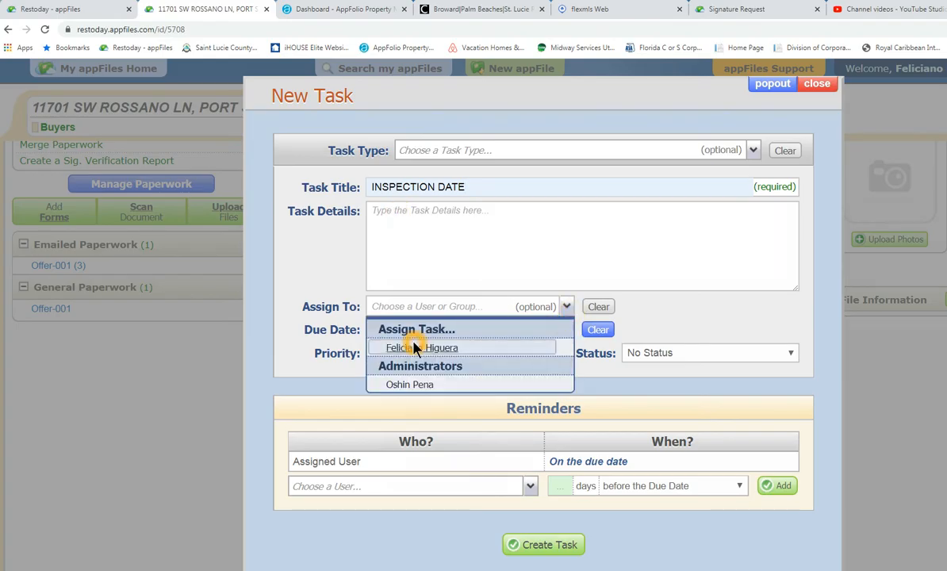
{"action": "left_click", "coordinate": [410, 348]}
{"action": "left_click", "coordinate": [539, 330]}
{"action": "left_click", "coordinate": [539, 354]}
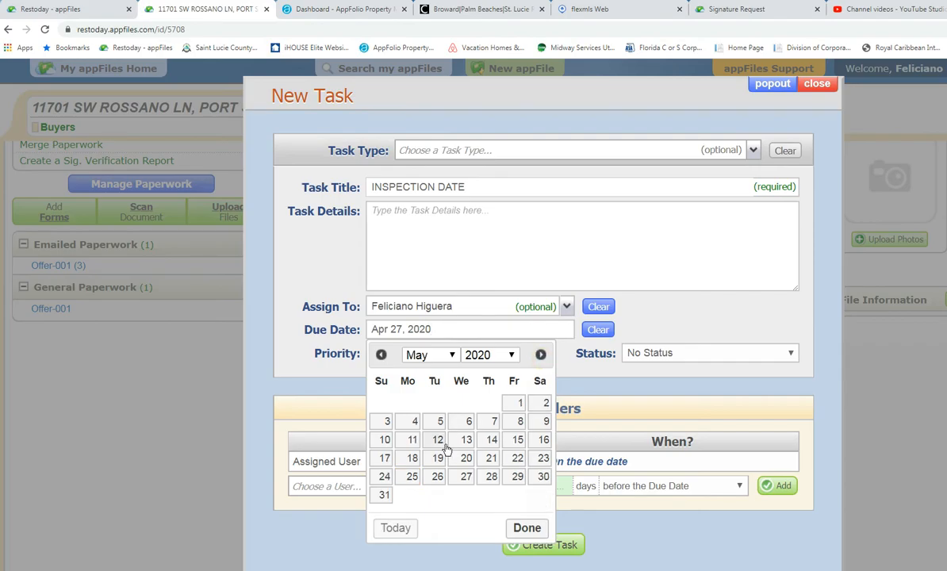
{"action": "left_click", "coordinate": [412, 421]}
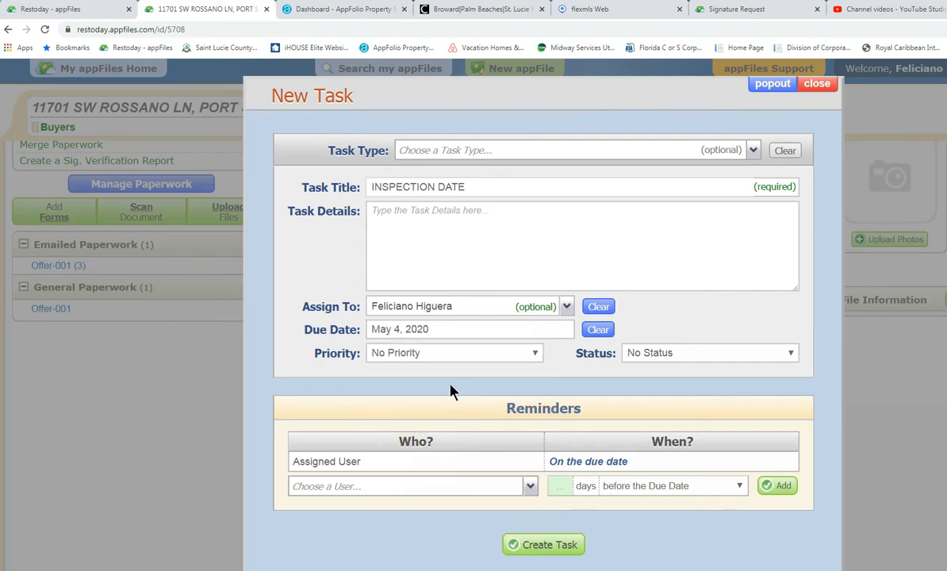
Step: Set the inspection date task's priority to High and its status to In Progress
{"action": "left_click", "coordinate": [453, 354]}
{"action": "left_click", "coordinate": [399, 386]}
{"action": "left_click", "coordinate": [714, 354]}
{"action": "left_click", "coordinate": [653, 395]}
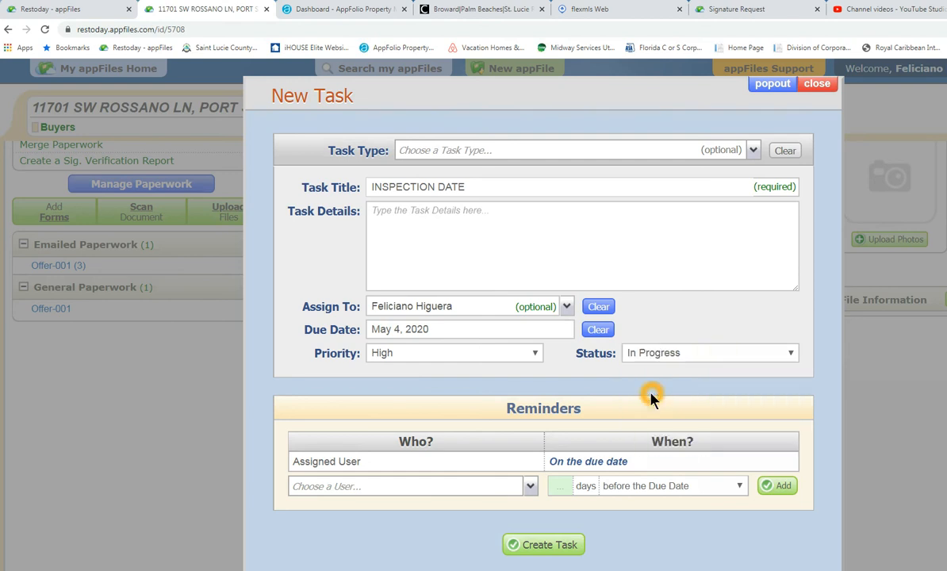
Step: Add a reminder for the agent 3 days before the due date, and create the inspection date task
{"action": "left_click", "coordinate": [437, 489]}
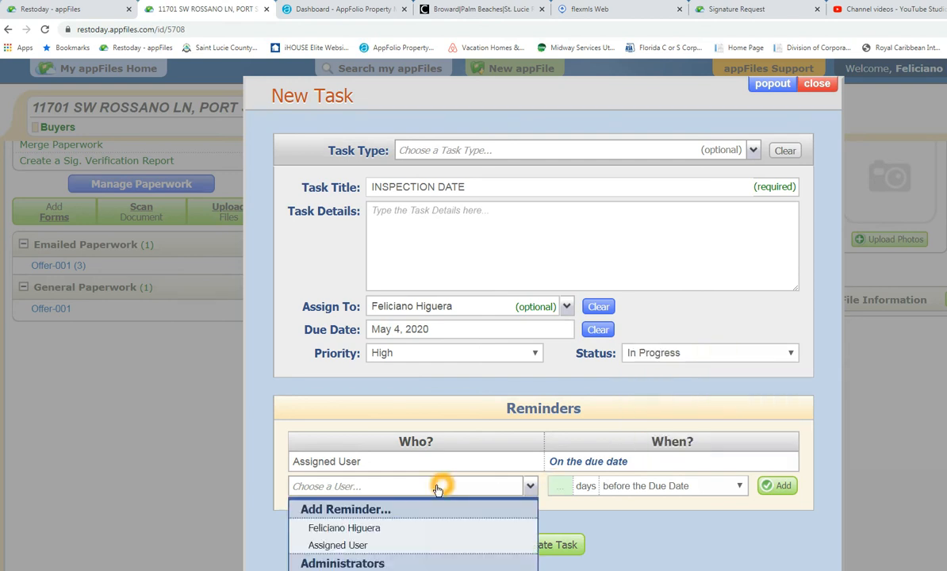
{"action": "left_click", "coordinate": [340, 529]}
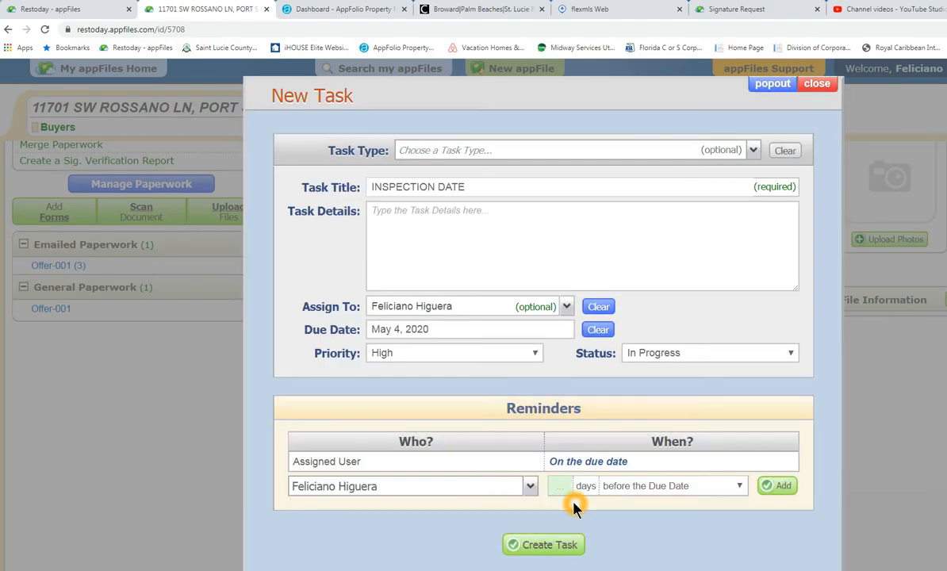
{"action": "left_click", "coordinate": [553, 484]}
{"action": "type", "text": "3"}
{"action": "left_click", "coordinate": [775, 489]}
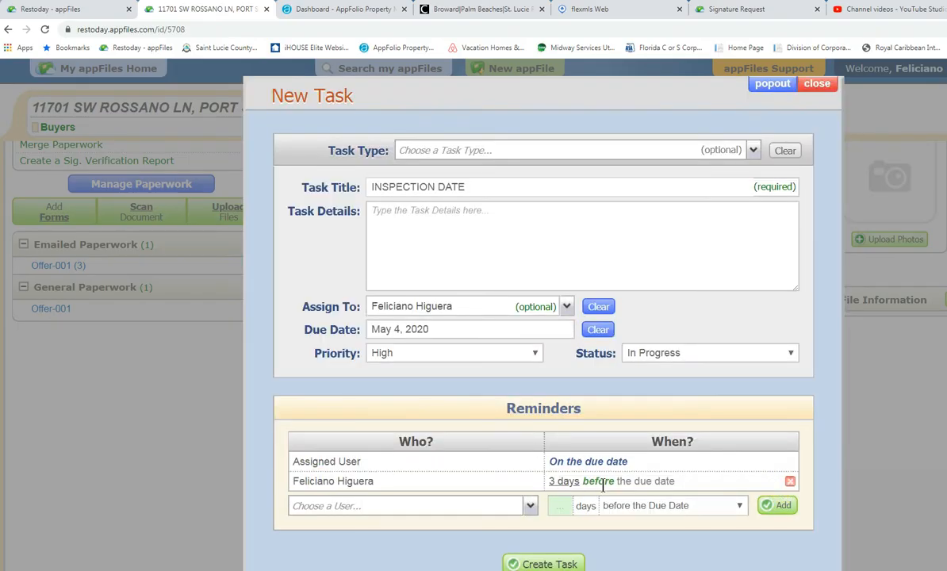
{"action": "left_click", "coordinate": [544, 563]}
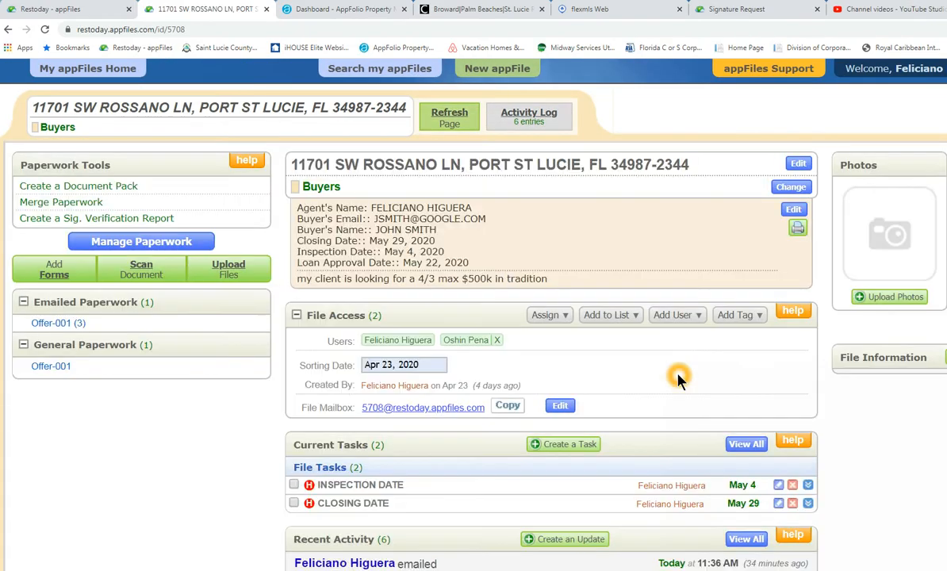
Step: Expand the inspection date and closing date tasks in the file's current tasks to examine their details
{"action": "scroll", "coordinate": [401, 387], "scroll_direction": "down", "scroll_amount": 3}
{"action": "left_click", "coordinate": [356, 377]}
{"action": "left_click", "coordinate": [389, 377]}
{"action": "left_click", "coordinate": [747, 378]}
{"action": "left_click", "coordinate": [457, 397]}
{"action": "left_click", "coordinate": [485, 398]}
{"action": "left_click", "coordinate": [807, 371]}
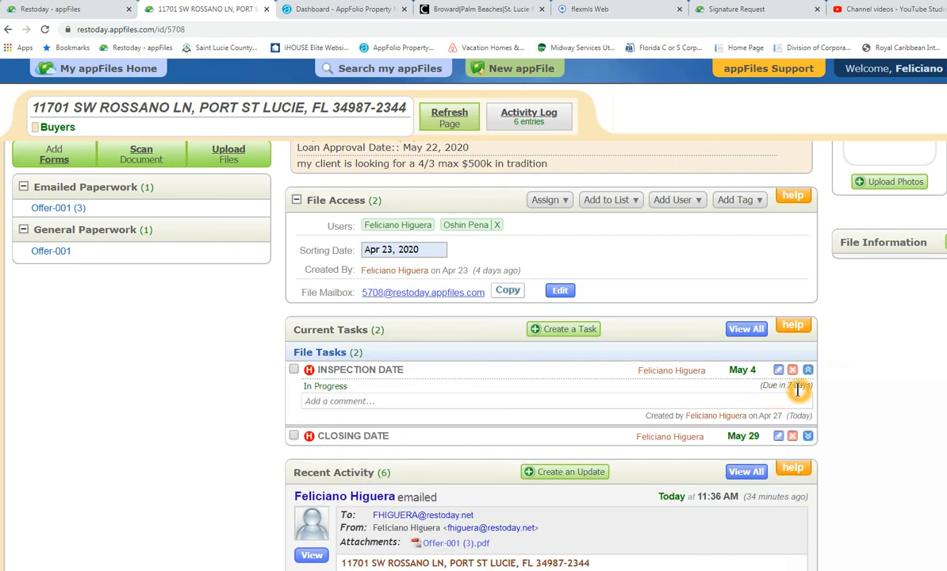
{"action": "left_click", "coordinate": [808, 437]}
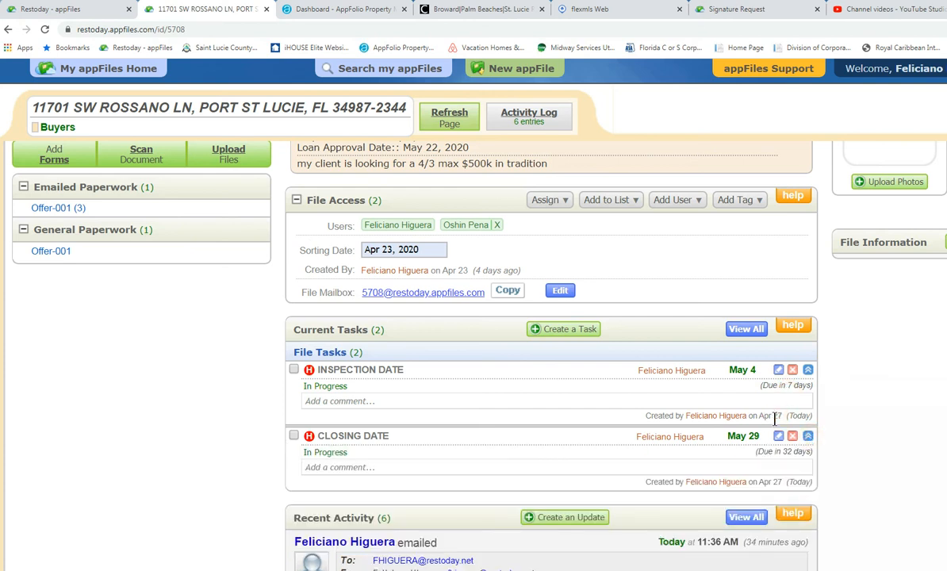
Step: Open the emailed Offer-001 (3) contract and examine the purchase price, deposit, effective date and closing date on page 1
{"action": "scroll", "coordinate": [747, 420], "scroll_direction": "up", "scroll_amount": 2}
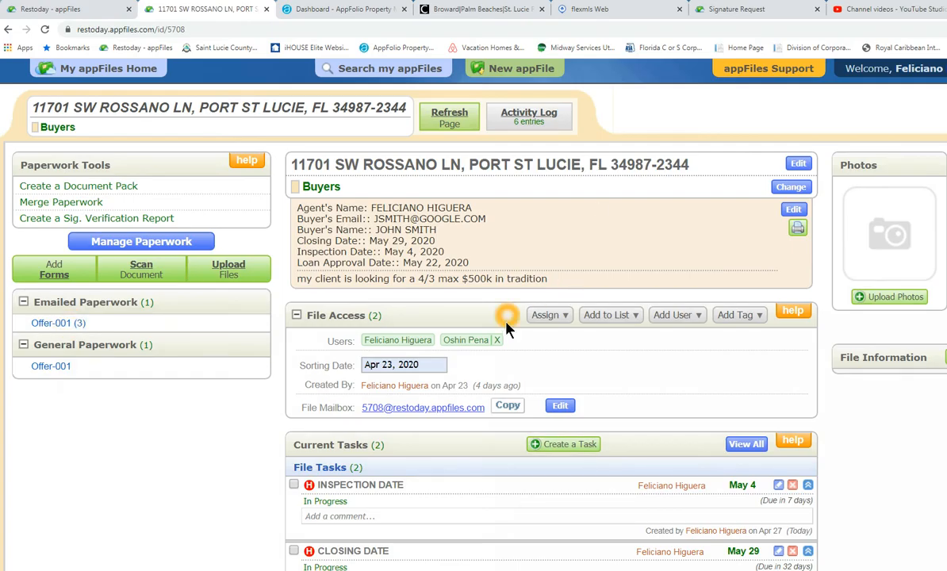
{"action": "scroll", "coordinate": [514, 318], "scroll_direction": "down", "scroll_amount": 4}
{"action": "scroll", "coordinate": [514, 321], "scroll_direction": "down", "scroll_amount": 15}
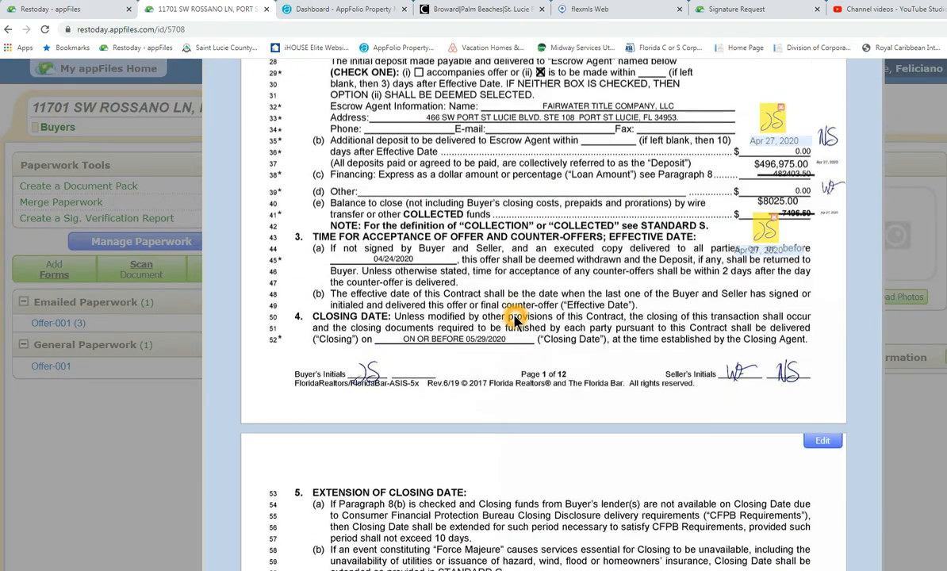
{"action": "scroll", "coordinate": [514, 319], "scroll_direction": "down", "scroll_amount": 4}
{"action": "scroll", "coordinate": [514, 318], "scroll_direction": "up", "scroll_amount": 15}
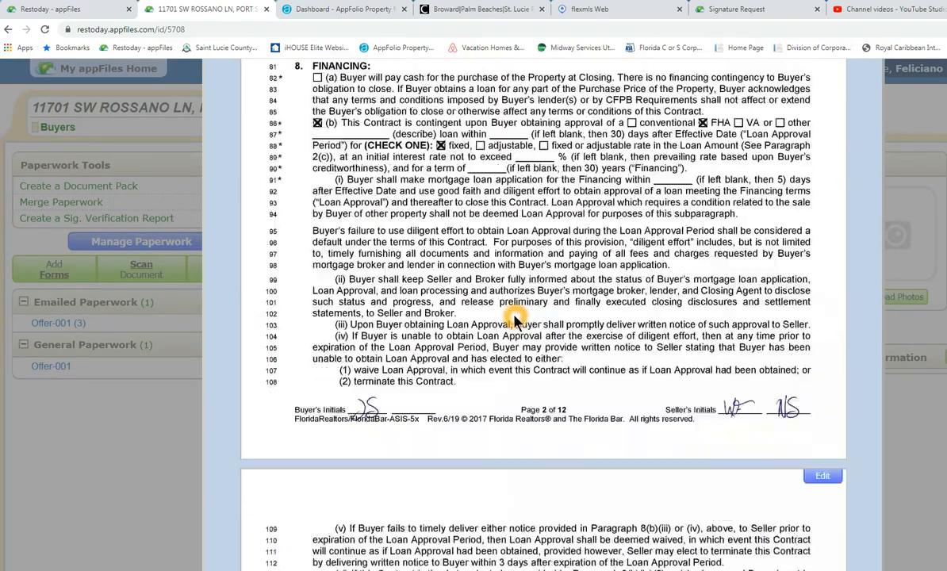
{"action": "scroll", "coordinate": [530, 307], "scroll_direction": "down", "scroll_amount": 5}
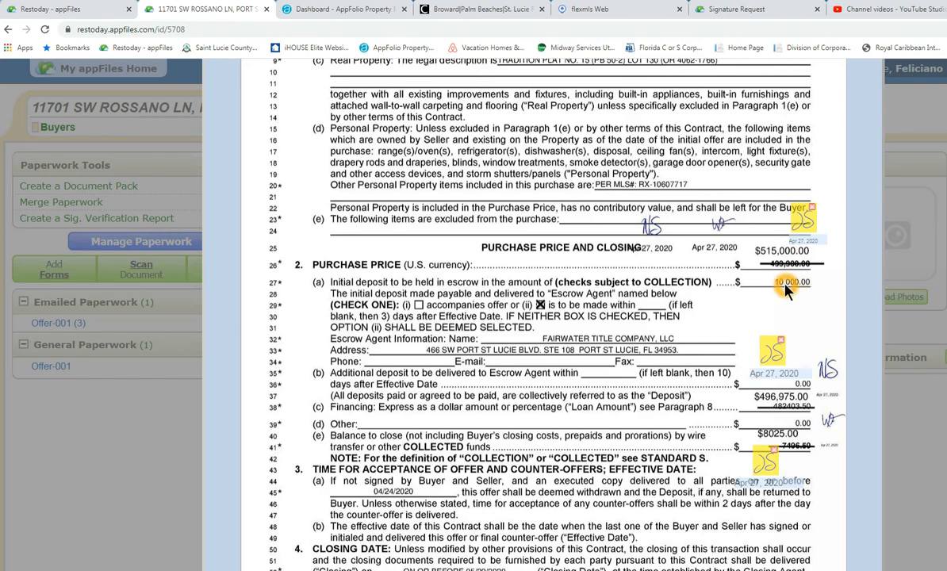
{"action": "scroll", "coordinate": [714, 326], "scroll_direction": "down", "scroll_amount": 6}
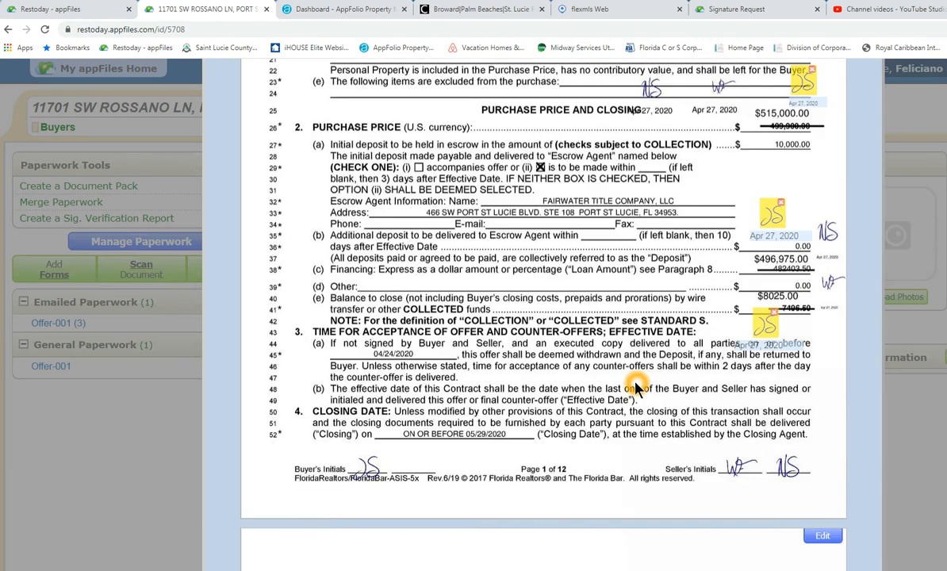
{"action": "scroll", "coordinate": [639, 381], "scroll_direction": "up", "scroll_amount": 3}
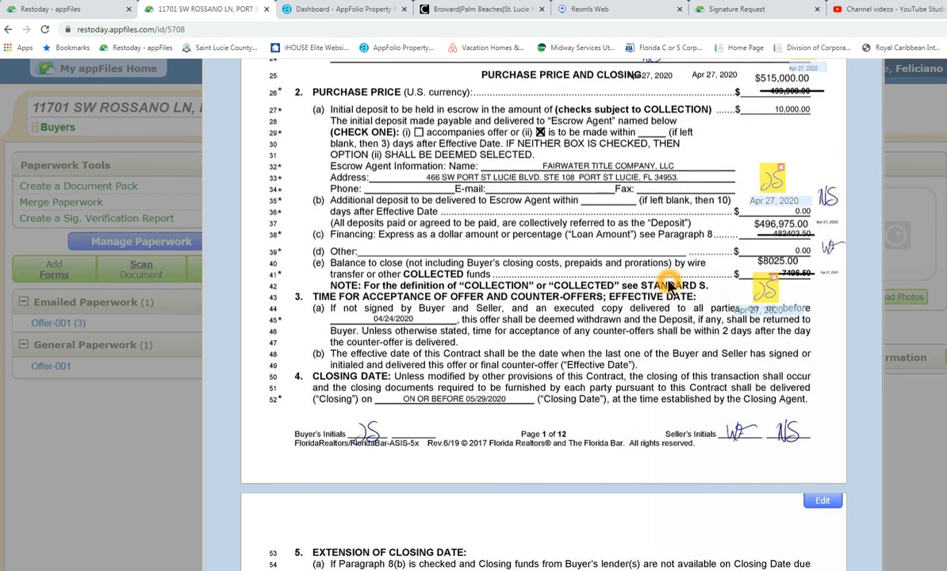
Step: Examine the financing terms in paragraph 8 of the contract, and close the form
{"action": "scroll", "coordinate": [666, 287], "scroll_direction": "down", "scroll_amount": 7}
{"action": "scroll", "coordinate": [666, 287], "scroll_direction": "down", "scroll_amount": 5}
{"action": "scroll", "coordinate": [669, 287], "scroll_direction": "down", "scroll_amount": 5}
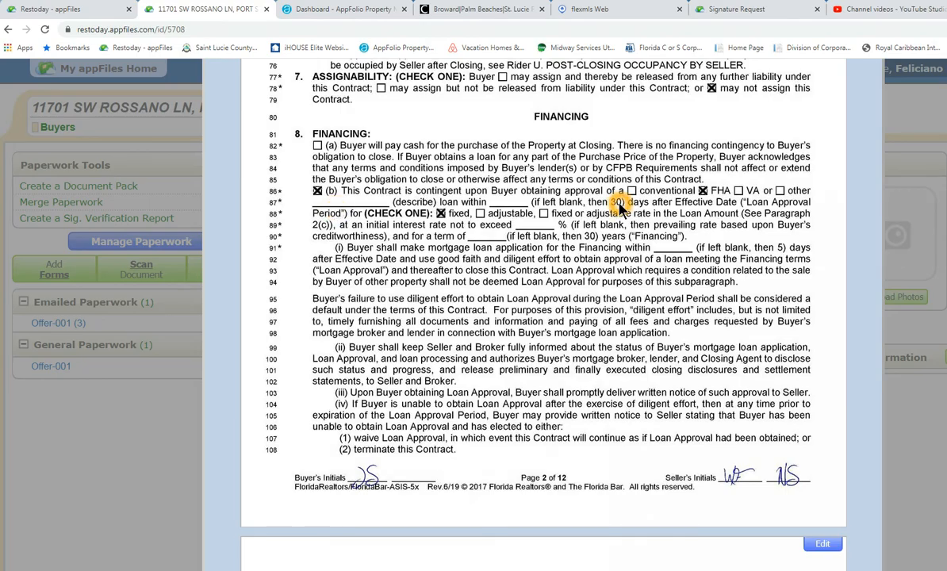
{"action": "scroll", "coordinate": [568, 291], "scroll_direction": "down", "scroll_amount": 10}
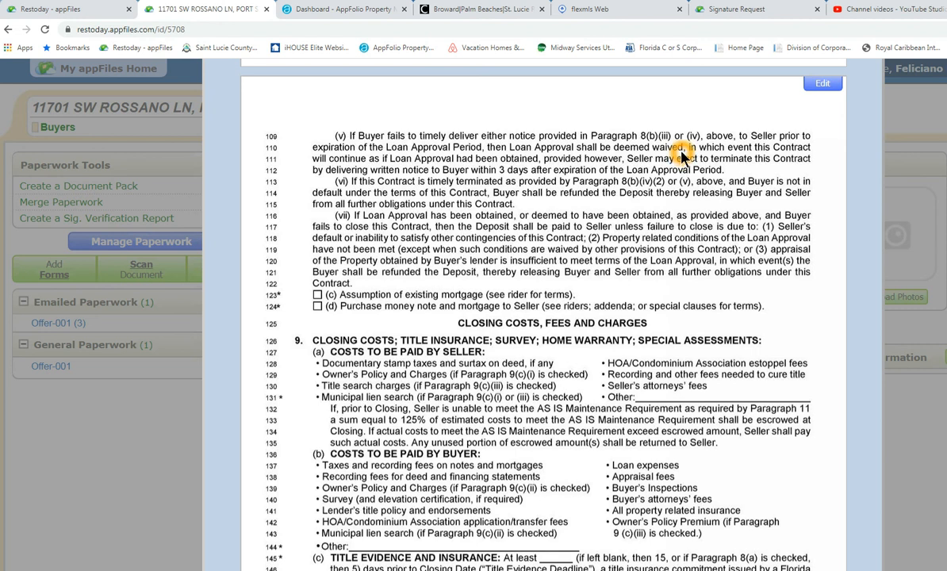
{"action": "scroll", "coordinate": [681, 155], "scroll_direction": "up", "scroll_amount": 15}
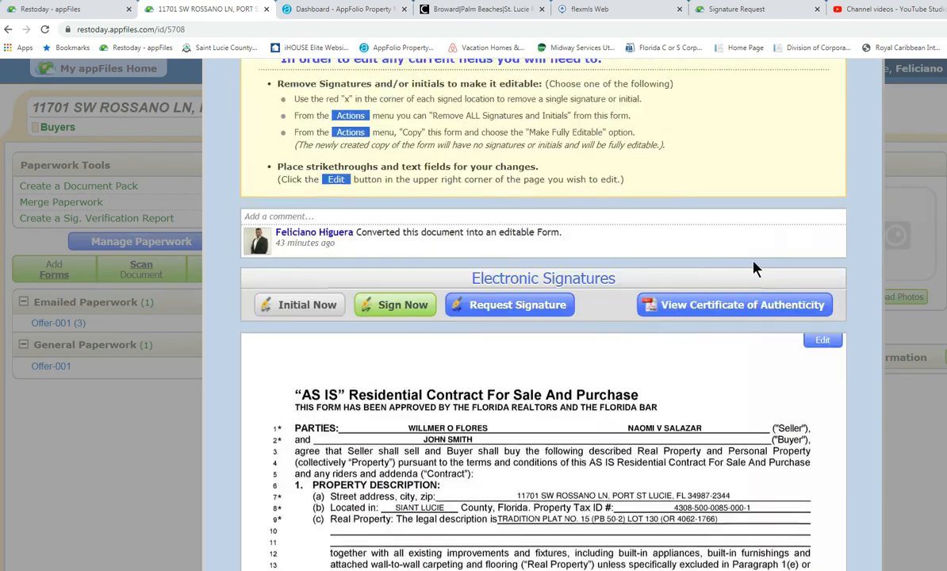
{"action": "scroll", "coordinate": [754, 268], "scroll_direction": "up", "scroll_amount": 3}
{"action": "right_click", "coordinate": [774, 184]}
{"action": "left_click", "coordinate": [854, 80]}
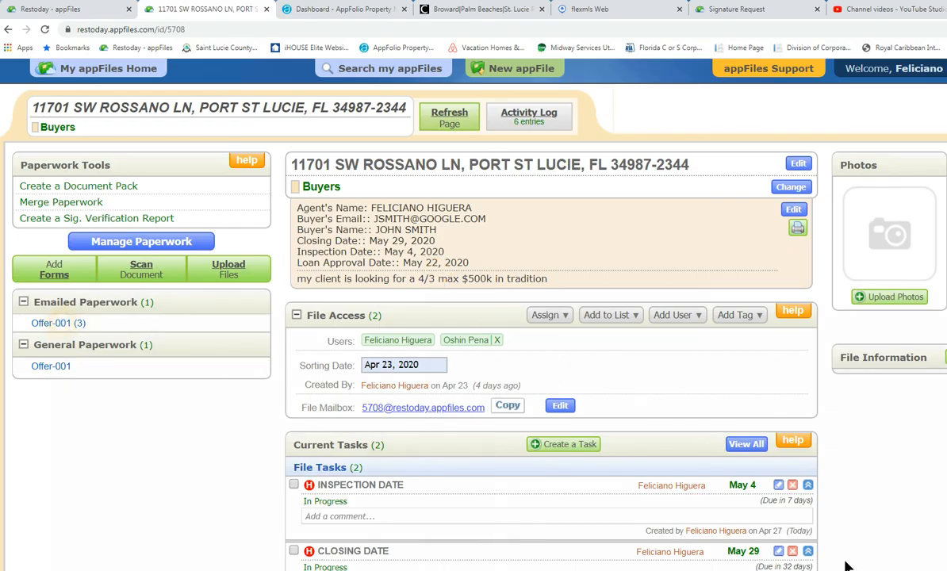
Step: Reopen the Offer-001 (3) contract and check the loan approval period on page 2 against the deposit and effective date terms on page 1
{"action": "scroll", "coordinate": [647, 405], "scroll_direction": "down", "scroll_amount": 10}
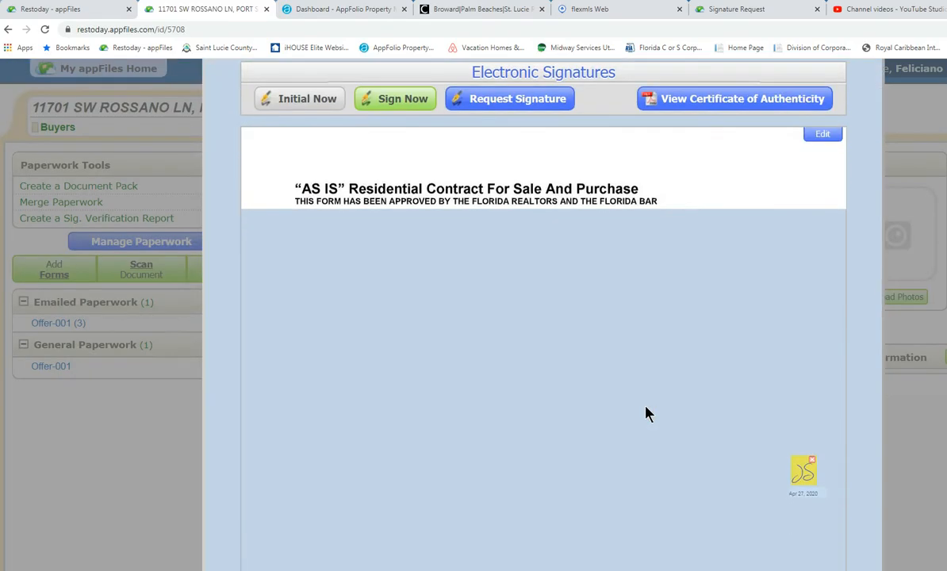
{"action": "scroll", "coordinate": [648, 407], "scroll_direction": "down", "scroll_amount": 8}
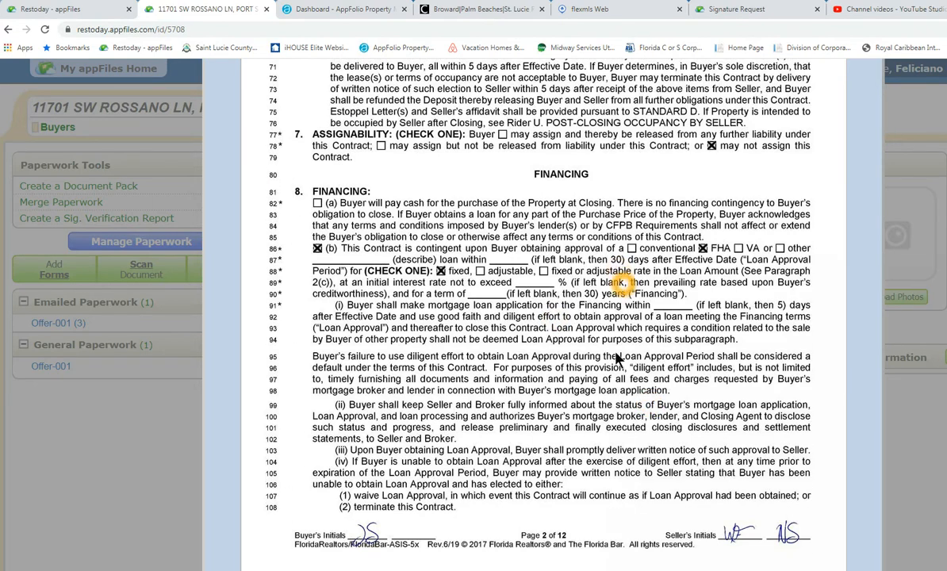
{"action": "scroll", "coordinate": [606, 419], "scroll_direction": "down", "scroll_amount": 2}
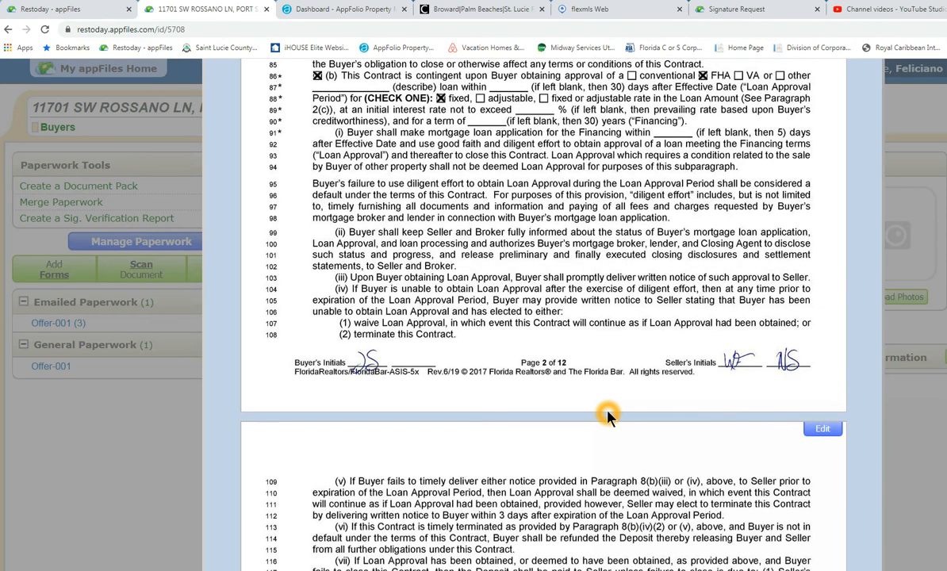
{"action": "scroll", "coordinate": [608, 414], "scroll_direction": "up", "scroll_amount": 3}
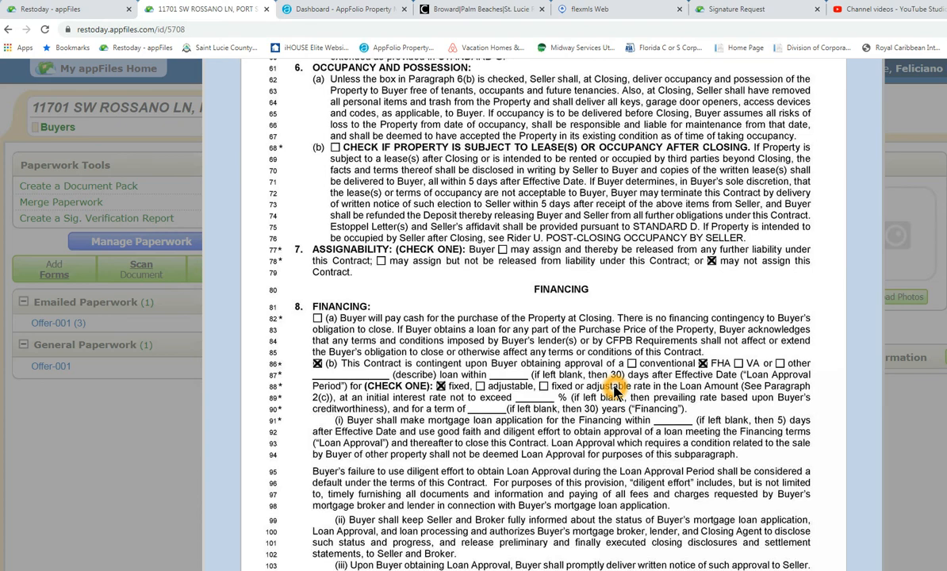
{"action": "scroll", "coordinate": [617, 388], "scroll_direction": "up", "scroll_amount": 2}
{"action": "scroll", "coordinate": [621, 383], "scroll_direction": "up", "scroll_amount": 5}
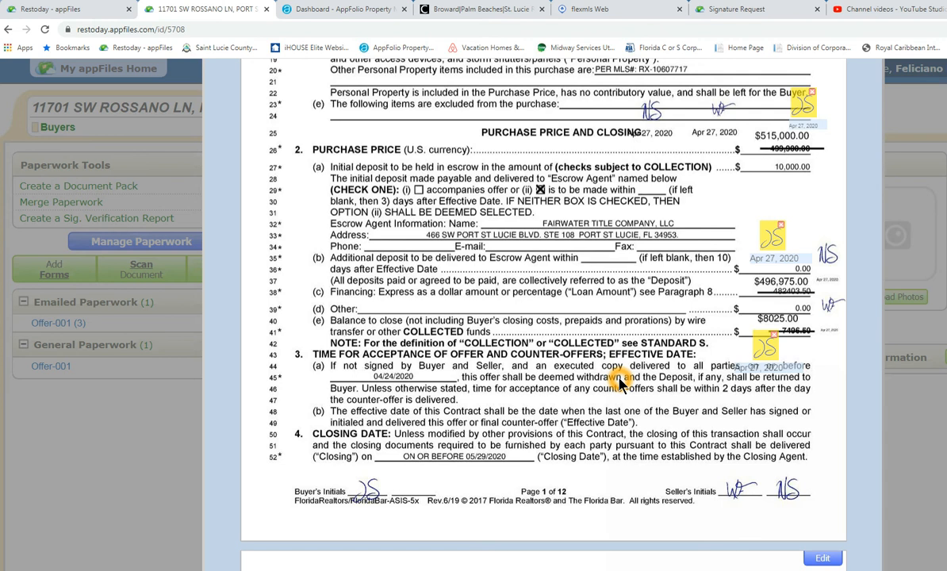
{"action": "scroll", "coordinate": [621, 383], "scroll_direction": "down", "scroll_amount": 3}
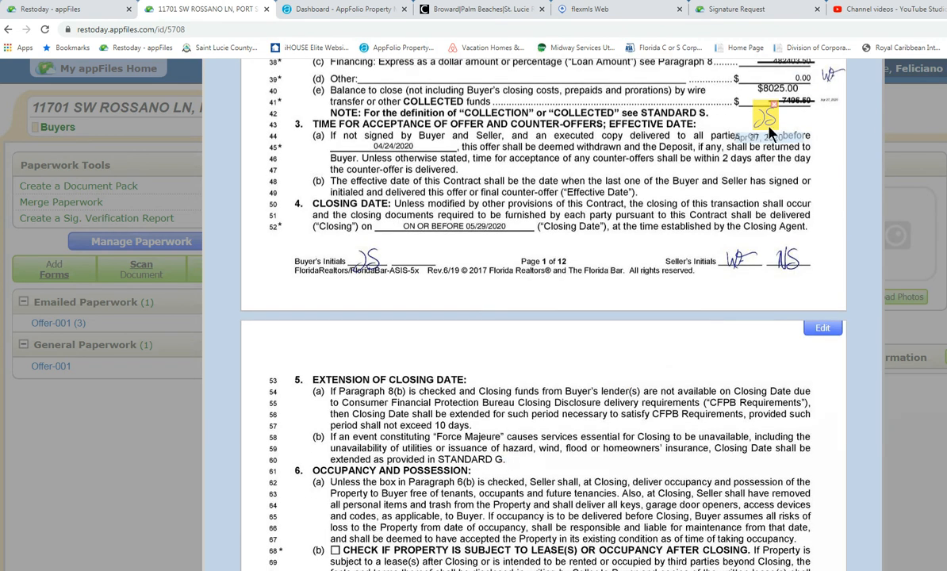
{"action": "scroll", "coordinate": [748, 137], "scroll_direction": "up", "scroll_amount": 2}
{"action": "scroll", "coordinate": [668, 377], "scroll_direction": "down", "scroll_amount": 5}
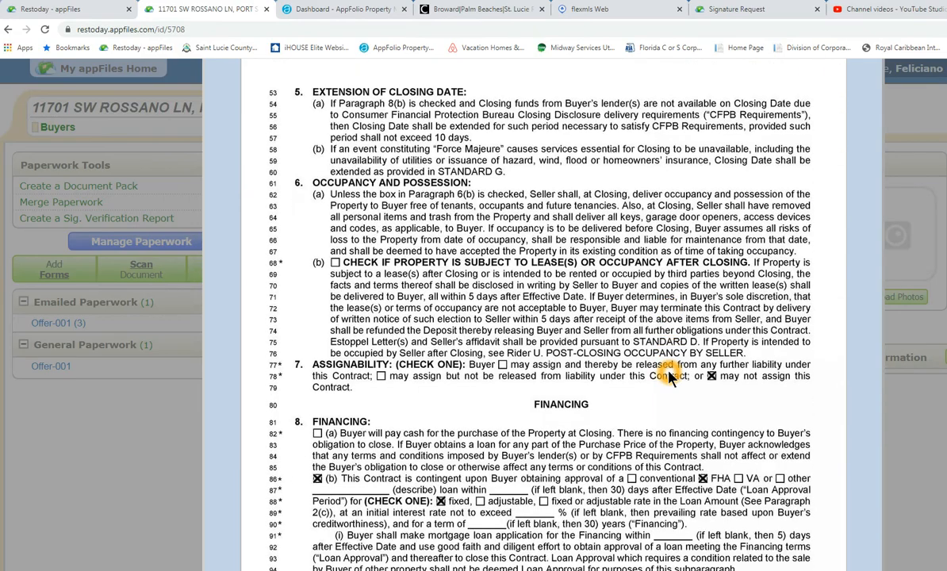
{"action": "scroll", "coordinate": [671, 375], "scroll_direction": "up", "scroll_amount": 2}
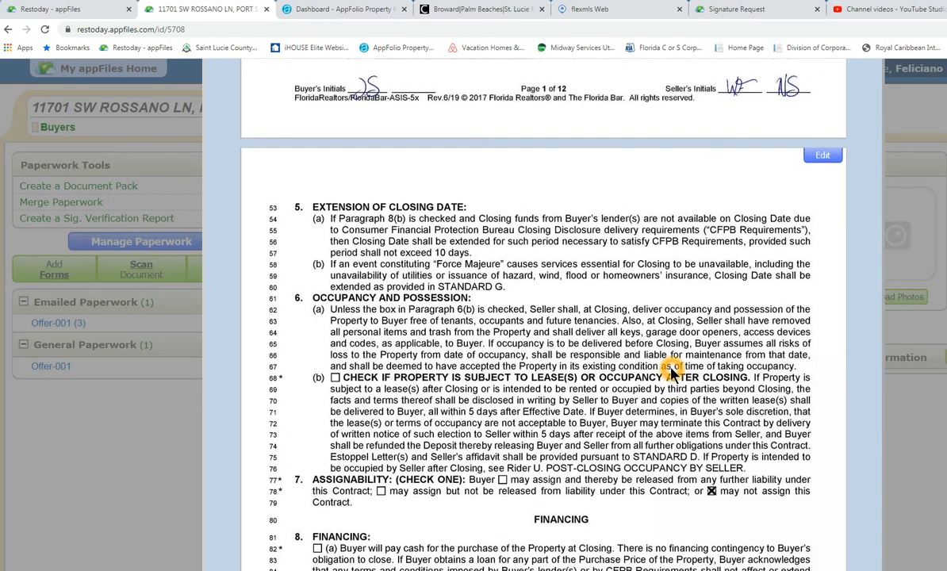
{"action": "scroll", "coordinate": [670, 373], "scroll_direction": "up", "scroll_amount": 5}
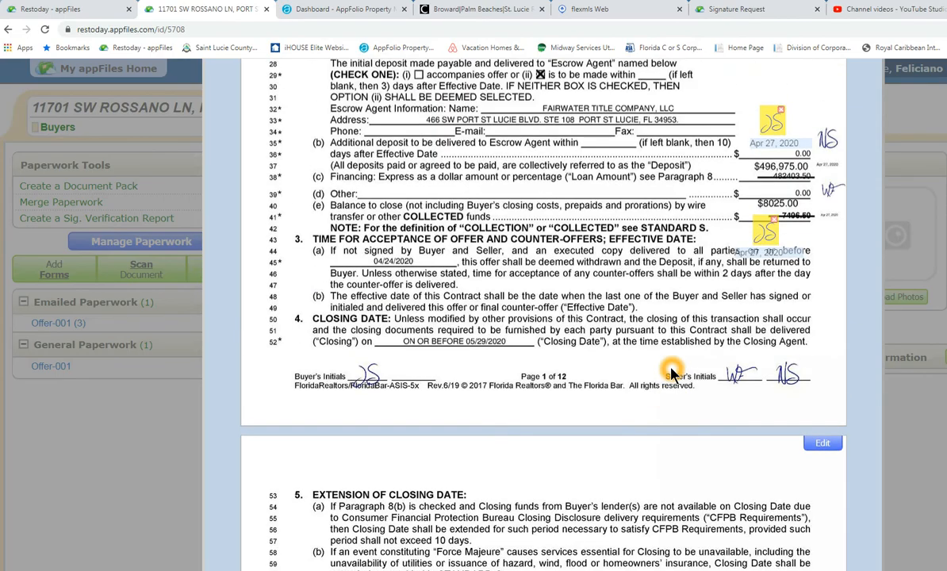
{"action": "scroll", "coordinate": [670, 373], "scroll_direction": "up", "scroll_amount": 2}
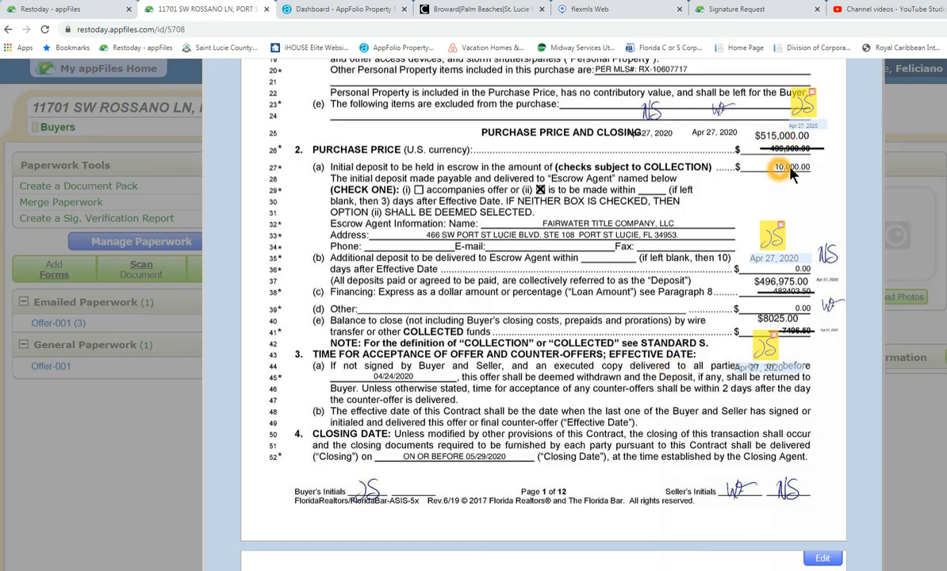
Step: Read financing paragraph 8(b) through clause (v), covering the buyer's failure to give timely loan approval notice
{"action": "scroll", "coordinate": [440, 394], "scroll_direction": "down", "scroll_amount": 5}
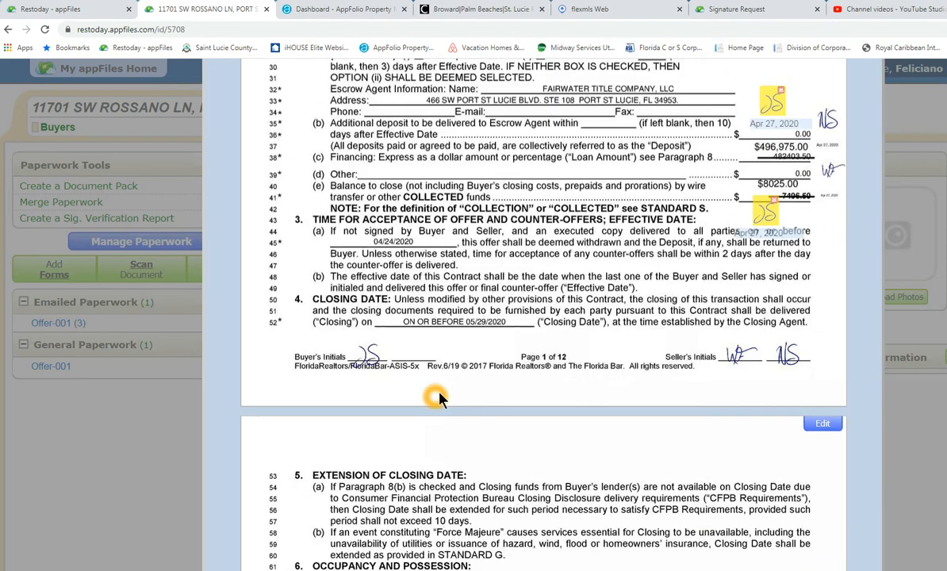
{"action": "scroll", "coordinate": [442, 394], "scroll_direction": "down", "scroll_amount": 12}
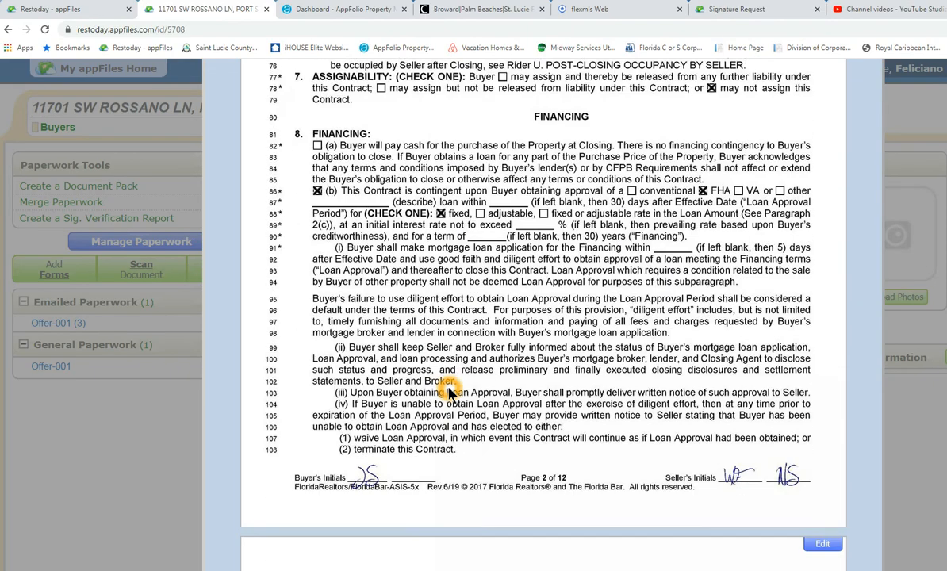
{"action": "scroll", "coordinate": [448, 390], "scroll_direction": "down", "scroll_amount": 3}
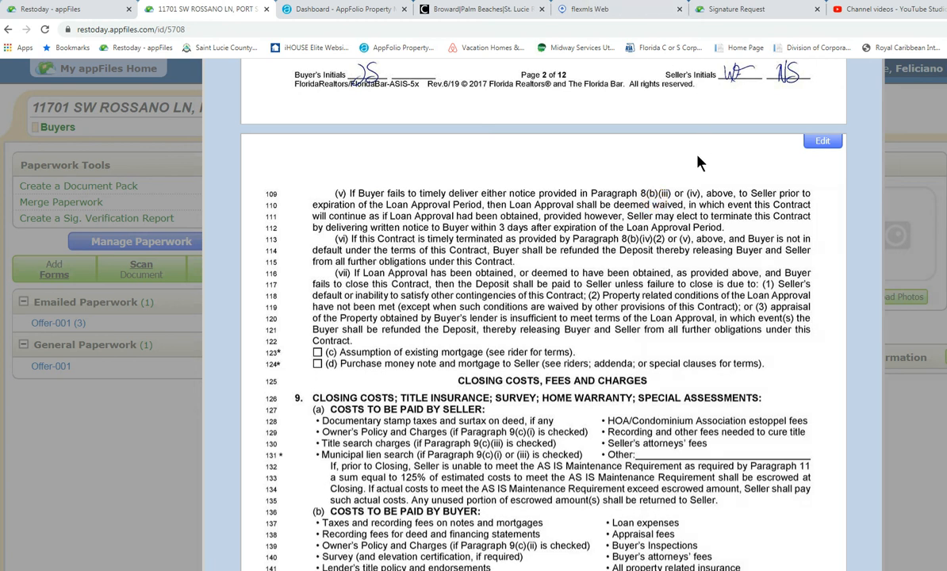
{"action": "scroll", "coordinate": [718, 250], "scroll_direction": "up", "scroll_amount": 5}
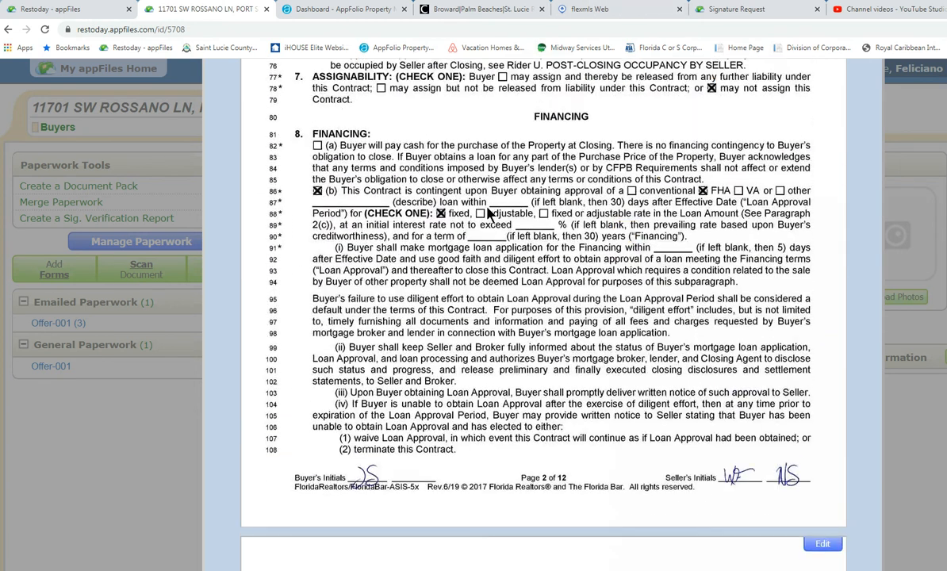
{"action": "scroll", "coordinate": [561, 262], "scroll_direction": "down", "scroll_amount": 4}
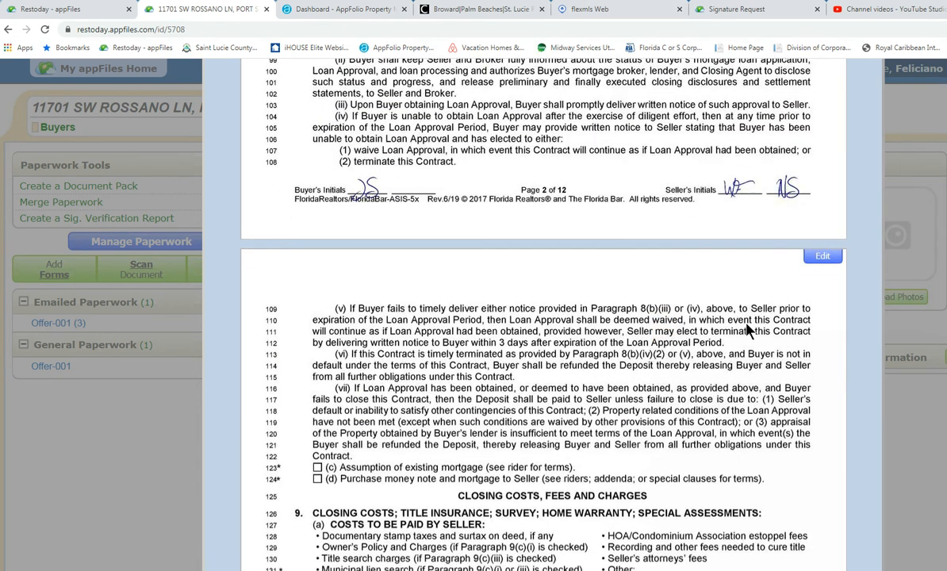
{"action": "left_click", "coordinate": [374, 324]}
{"action": "left_click", "coordinate": [451, 327]}
{"action": "left_click", "coordinate": [496, 330]}
{"action": "left_click", "coordinate": [531, 328]}
{"action": "left_click", "coordinate": [637, 326]}
{"action": "scroll", "coordinate": [687, 325], "scroll_direction": "down", "scroll_amount": 1}
{"action": "left_click", "coordinate": [769, 265]}
{"action": "left_click", "coordinate": [347, 275]}
{"action": "left_click", "coordinate": [400, 279]}
{"action": "left_click", "coordinate": [447, 280]}
{"action": "left_click", "coordinate": [463, 280]}
{"action": "left_click", "coordinate": [516, 280]}
{"action": "left_click", "coordinate": [534, 281]}
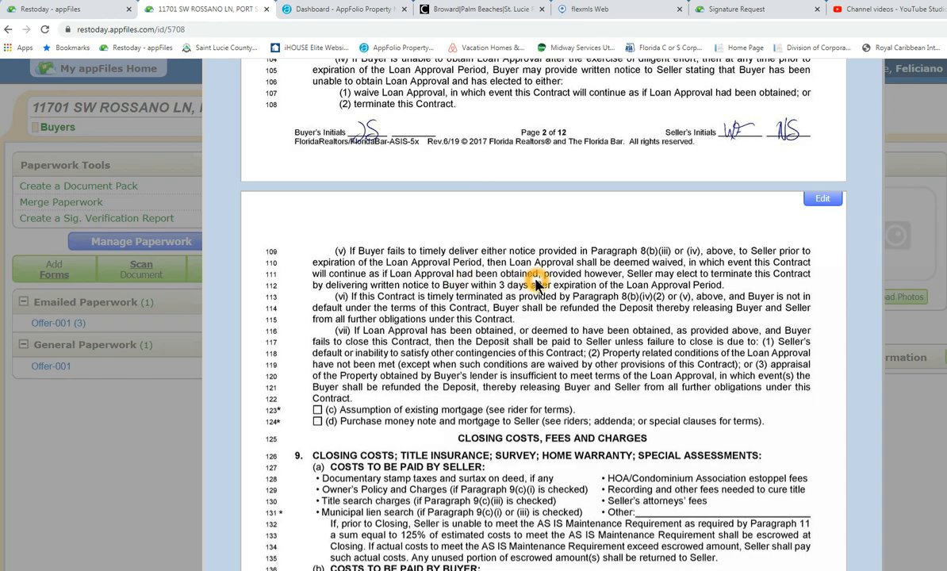
{"action": "left_click", "coordinate": [524, 277]}
{"action": "left_click", "coordinate": [678, 281]}
{"action": "left_click", "coordinate": [703, 281]}
{"action": "left_click", "coordinate": [766, 282]}
{"action": "left_click", "coordinate": [331, 273]}
Step: Read clause (vi) of the financing paragraph, on refunding the buyer's deposit after timely termination
{"action": "left_click", "coordinate": [442, 293]}
{"action": "left_click", "coordinate": [549, 293]}
{"action": "left_click", "coordinate": [385, 295]}
{"action": "left_click", "coordinate": [463, 303]}
{"action": "left_click", "coordinate": [799, 305]}
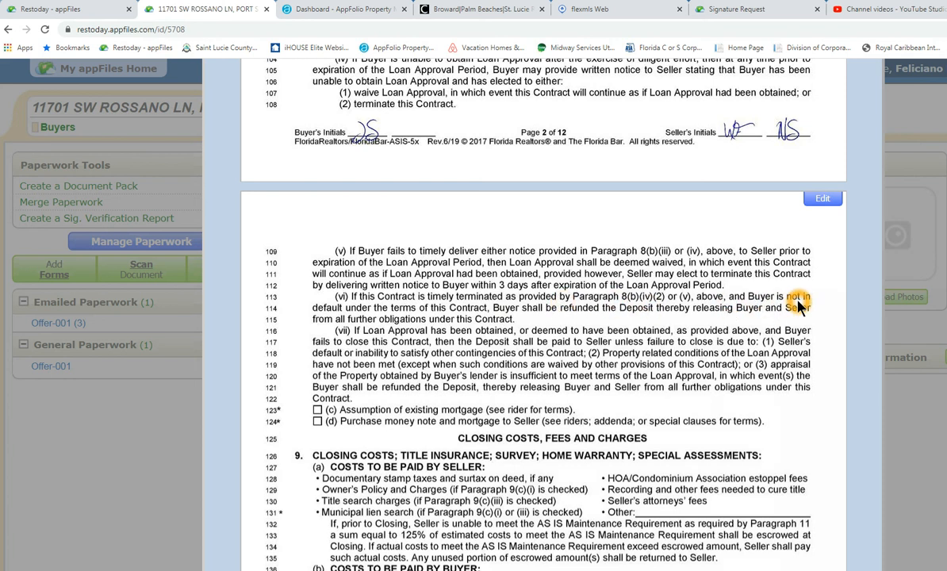
{"action": "left_click", "coordinate": [454, 316]}
{"action": "left_click", "coordinate": [606, 318]}
{"action": "left_click", "coordinate": [627, 317]}
{"action": "left_click", "coordinate": [584, 317]}
{"action": "left_click", "coordinate": [508, 314]}
{"action": "left_click", "coordinate": [609, 318]}
{"action": "left_click", "coordinate": [683, 321]}
{"action": "left_click", "coordinate": [391, 327]}
{"action": "left_click", "coordinate": [445, 318]}
Step: Read clause (vii) on the deposit when the buyer fails to close, and return to the start of the form
{"action": "scroll", "coordinate": [445, 316], "scroll_direction": "down", "scroll_amount": 1}
{"action": "scroll", "coordinate": [445, 316], "scroll_direction": "down", "scroll_amount": 2}
{"action": "left_click", "coordinate": [323, 188]}
{"action": "left_click", "coordinate": [373, 226]}
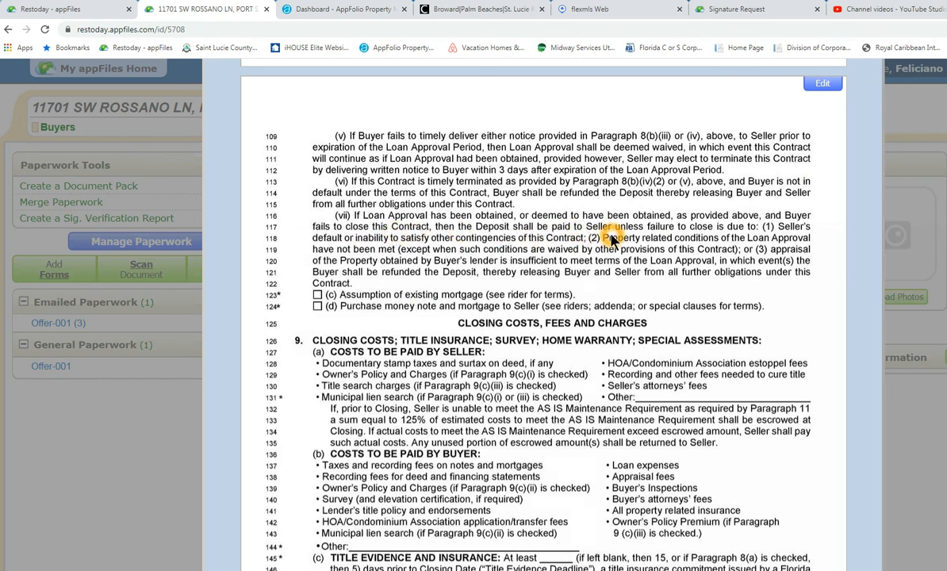
{"action": "scroll", "coordinate": [612, 238], "scroll_direction": "up", "scroll_amount": 6}
{"action": "scroll", "coordinate": [611, 269], "scroll_direction": "up", "scroll_amount": 15}
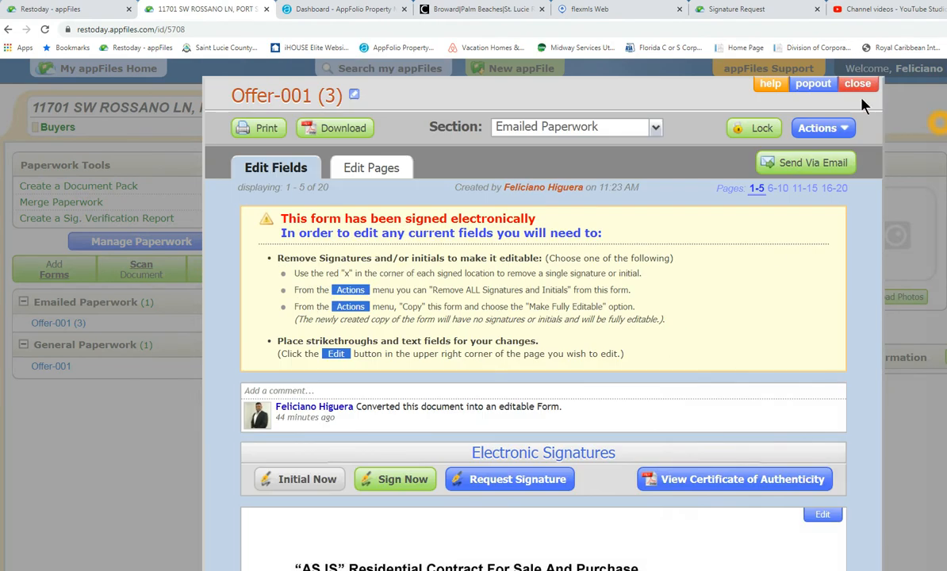
Step: Close the contract and start a new file task titled LOAN APPROVAL DATE, assigned to the file's agent
{"action": "left_click", "coordinate": [858, 84]}
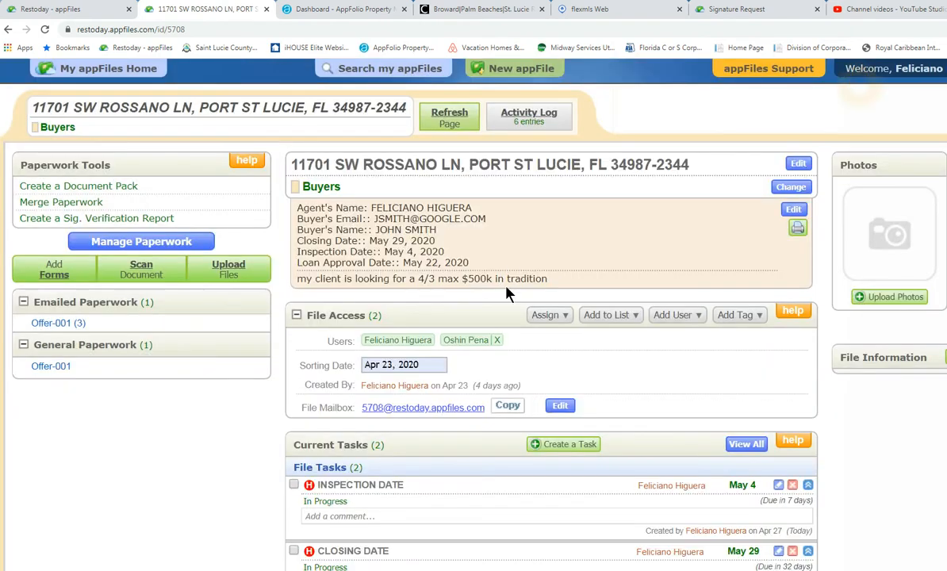
{"action": "left_click", "coordinate": [562, 443]}
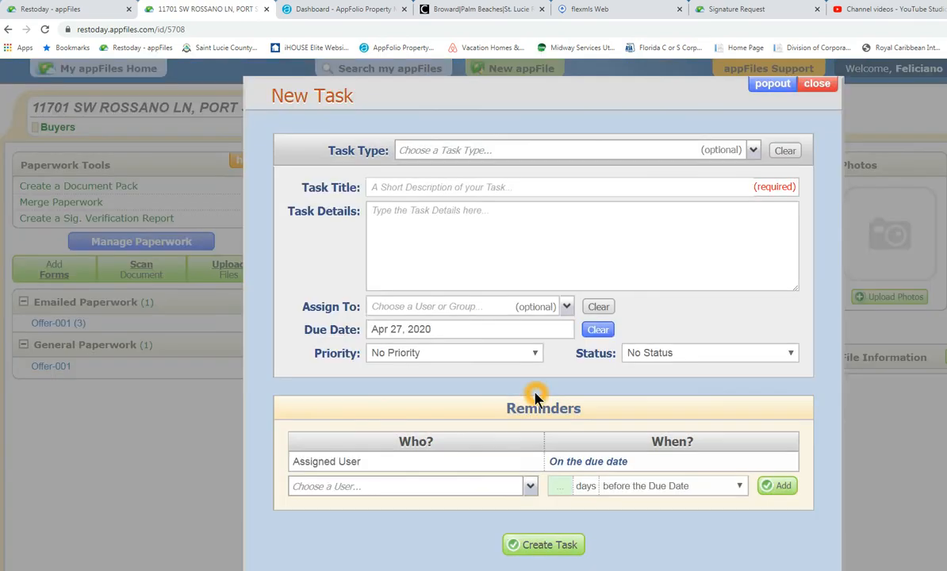
{"action": "left_click", "coordinate": [409, 190]}
{"action": "type", "text": "L"}
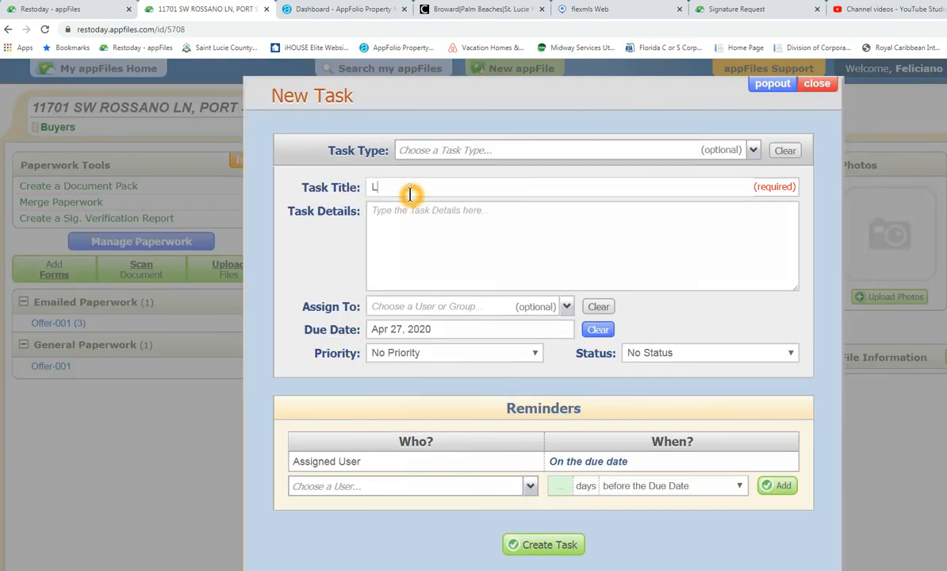
{"action": "type", "text": "OAN APPROVAL DATE"}
{"action": "left_click", "coordinate": [416, 306]}
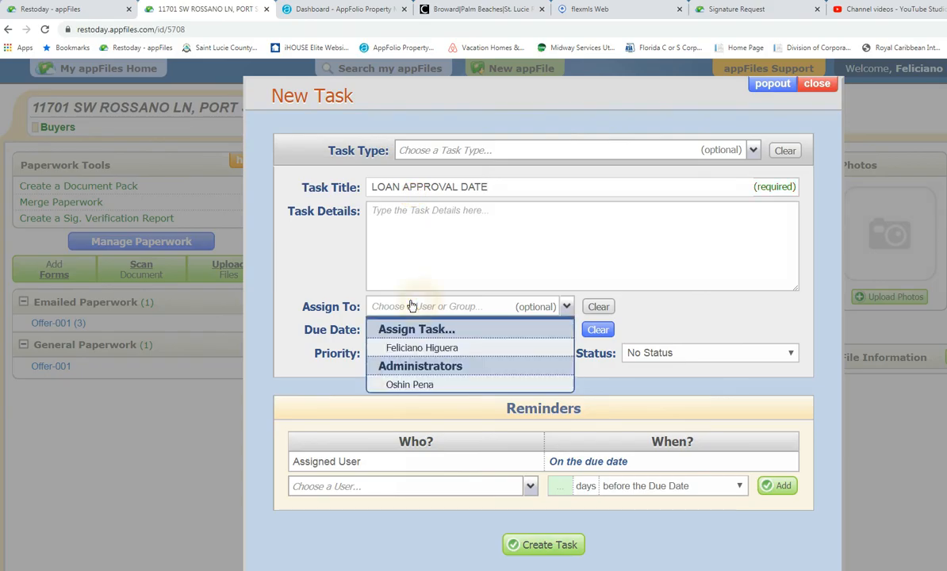
{"action": "left_click", "coordinate": [446, 345]}
Step: Set the new task's due date to May 22, 2020, with High priority and In Progress status
{"action": "left_click", "coordinate": [492, 333]}
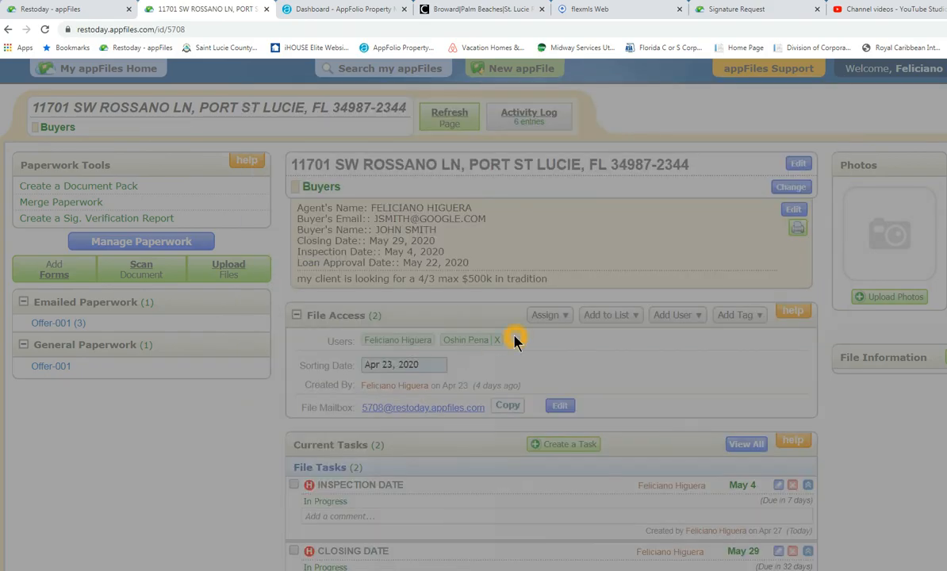
{"action": "left_click", "coordinate": [550, 330]}
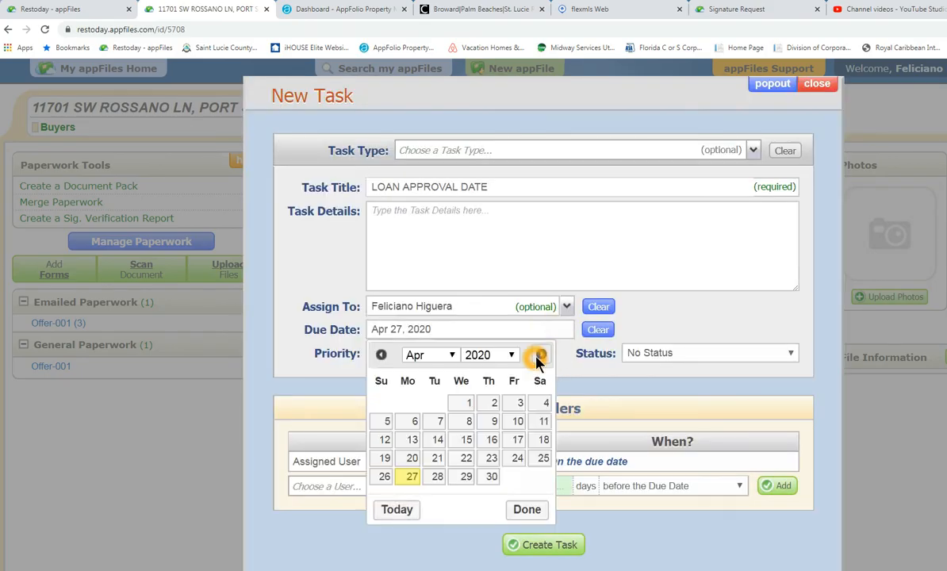
{"action": "left_click", "coordinate": [540, 357]}
{"action": "left_click", "coordinate": [516, 459]}
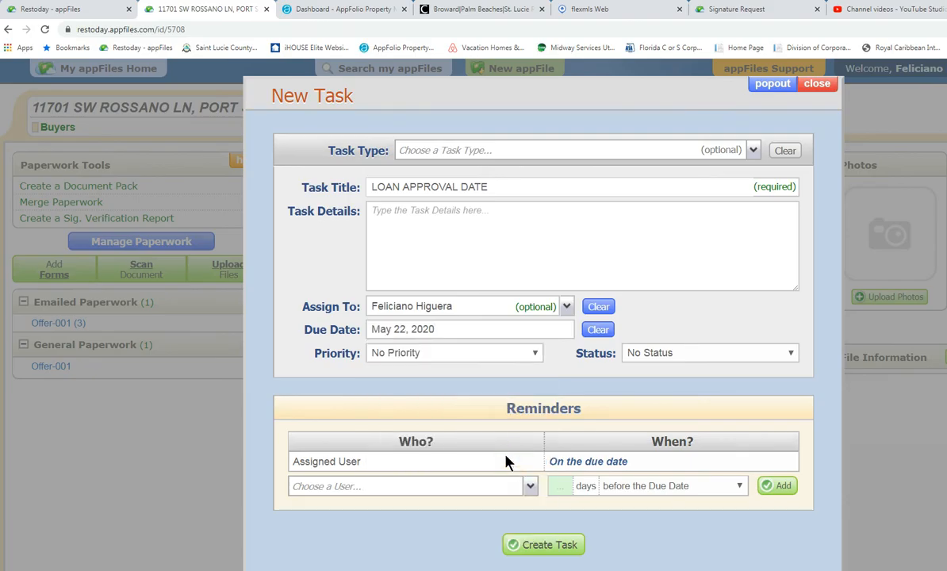
{"action": "left_click", "coordinate": [476, 355]}
{"action": "left_click", "coordinate": [421, 381]}
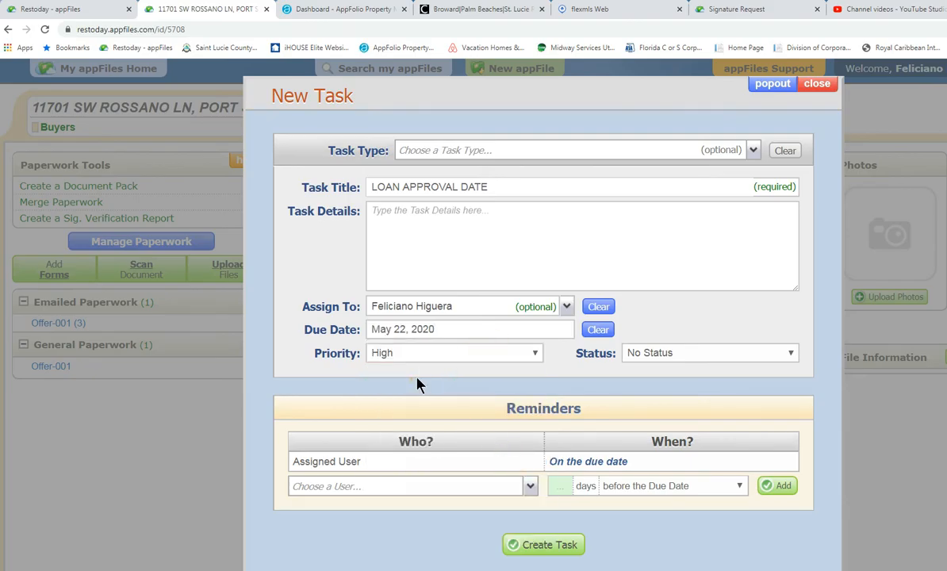
{"action": "left_click", "coordinate": [713, 354]}
{"action": "left_click", "coordinate": [665, 396]}
Step: Add a reminder for the agent 5 days before the due date and create the loan approval task
{"action": "scroll", "coordinate": [520, 404], "scroll_direction": "down", "scroll_amount": 1}
{"action": "left_click", "coordinate": [468, 429]}
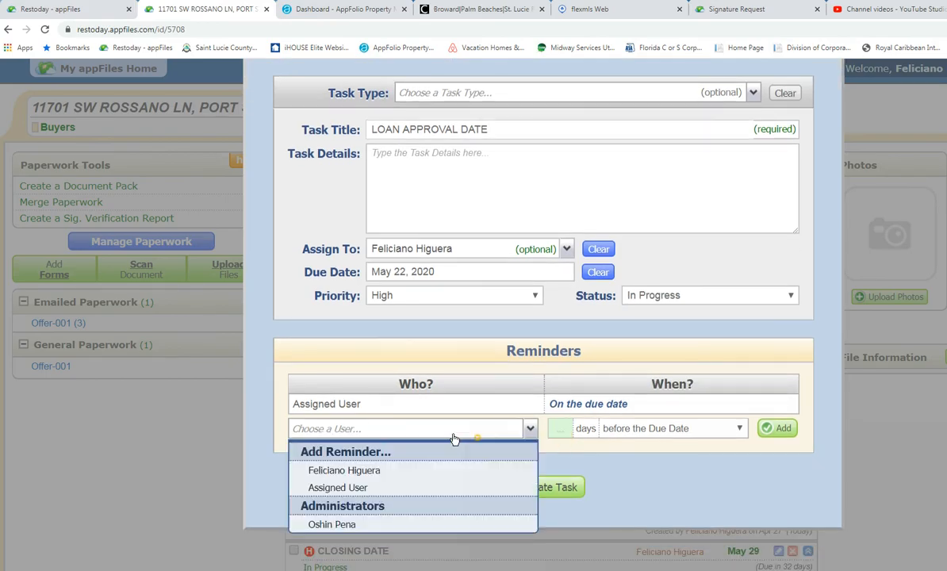
{"action": "left_click", "coordinate": [325, 471]}
{"action": "left_click", "coordinate": [561, 428]}
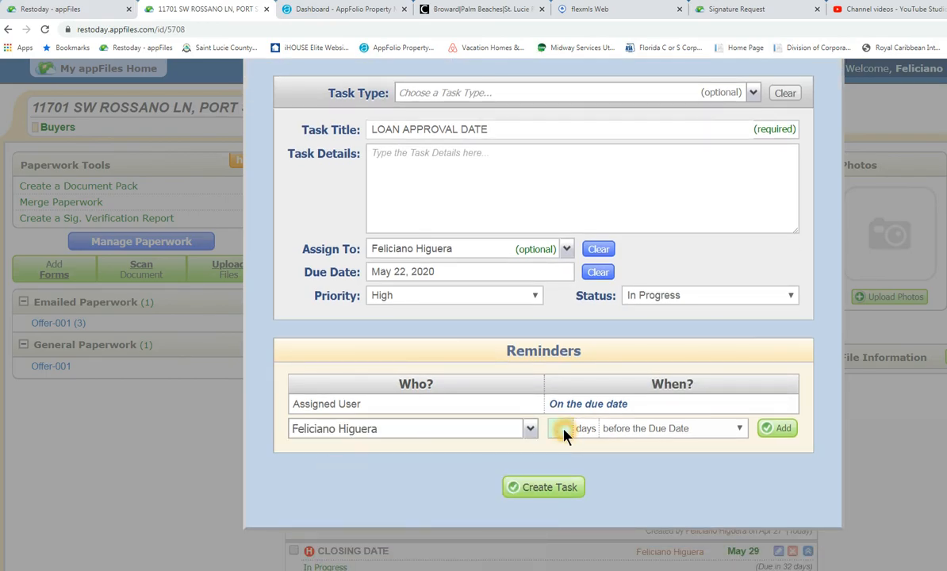
{"action": "key", "text": "Return"}
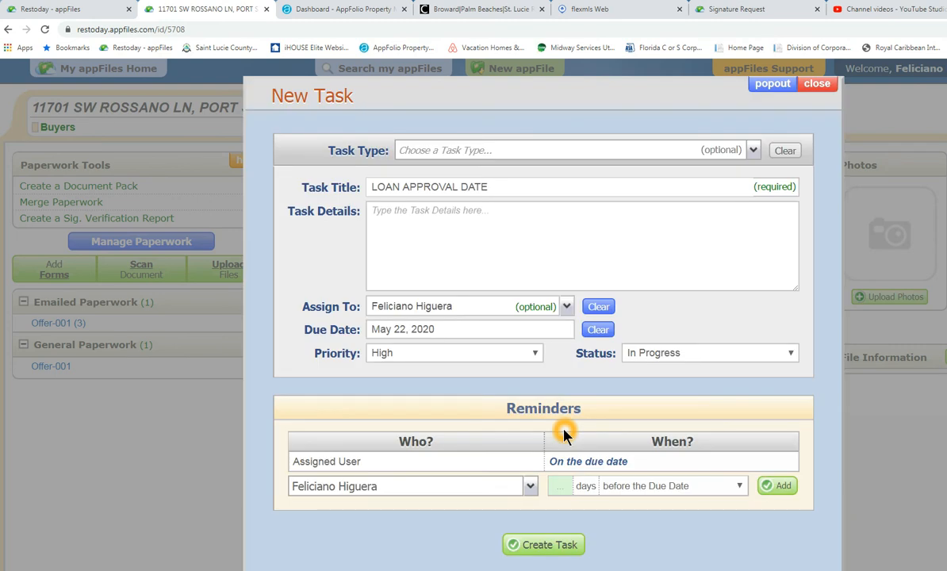
{"action": "left_click", "coordinate": [562, 485]}
{"action": "type", "text": "5"}
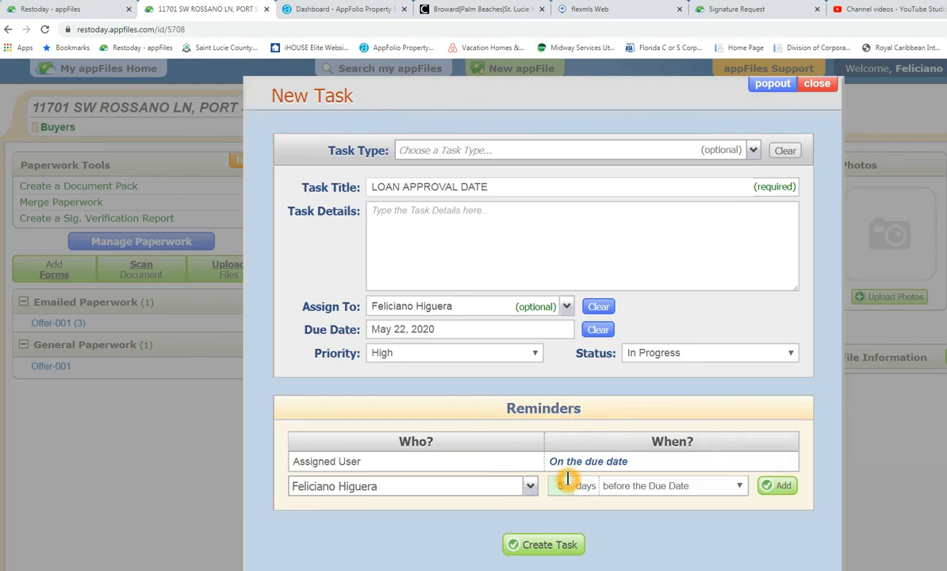
{"action": "left_click", "coordinate": [777, 486]}
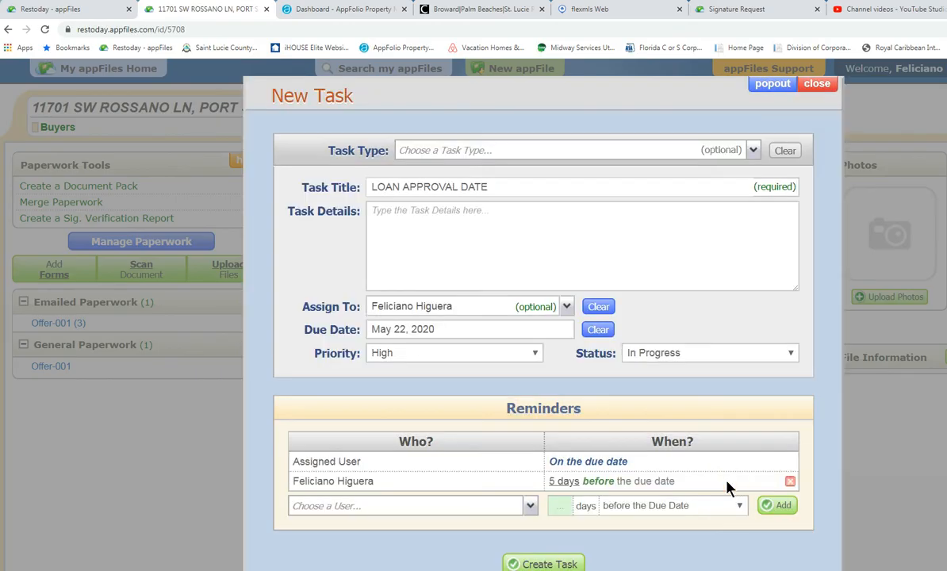
{"action": "scroll", "coordinate": [594, 480], "scroll_direction": "down", "scroll_amount": 2}
{"action": "left_click", "coordinate": [523, 456]}
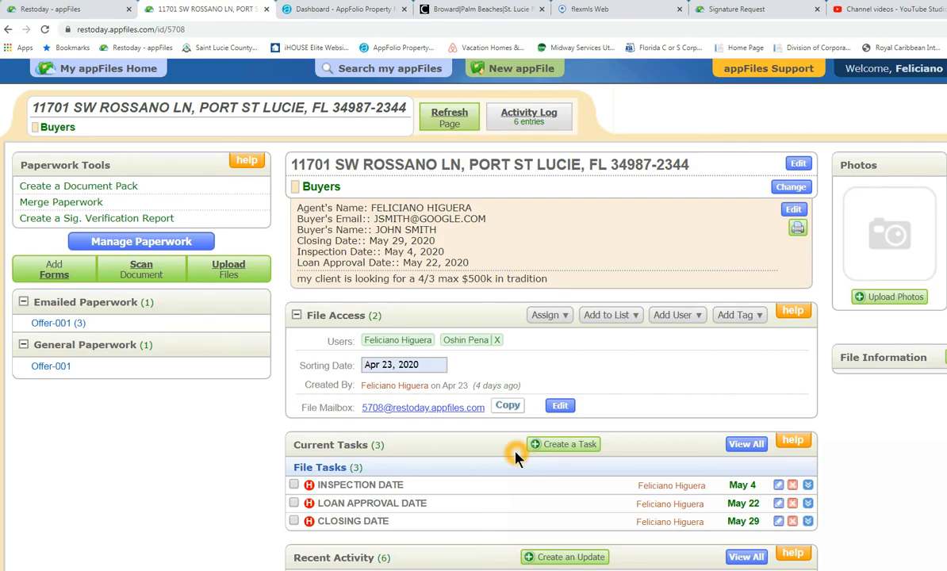
Step: Review the inspection, loan approval and closing date tasks and their due dates in the file's current tasks
{"action": "scroll", "coordinate": [508, 452], "scroll_direction": "down", "scroll_amount": 1}
{"action": "scroll", "coordinate": [445, 447], "scroll_direction": "down", "scroll_amount": 1}
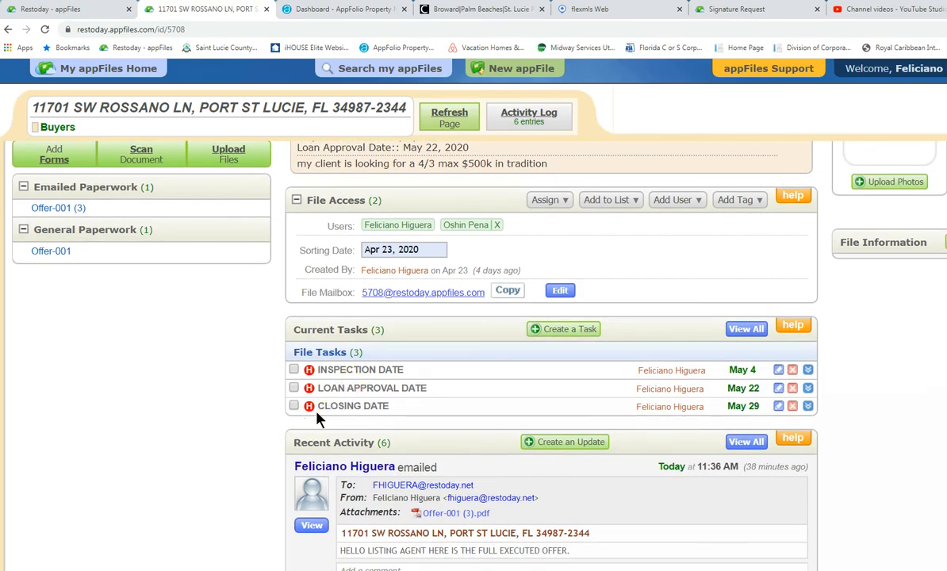
{"action": "left_click", "coordinate": [386, 404]}
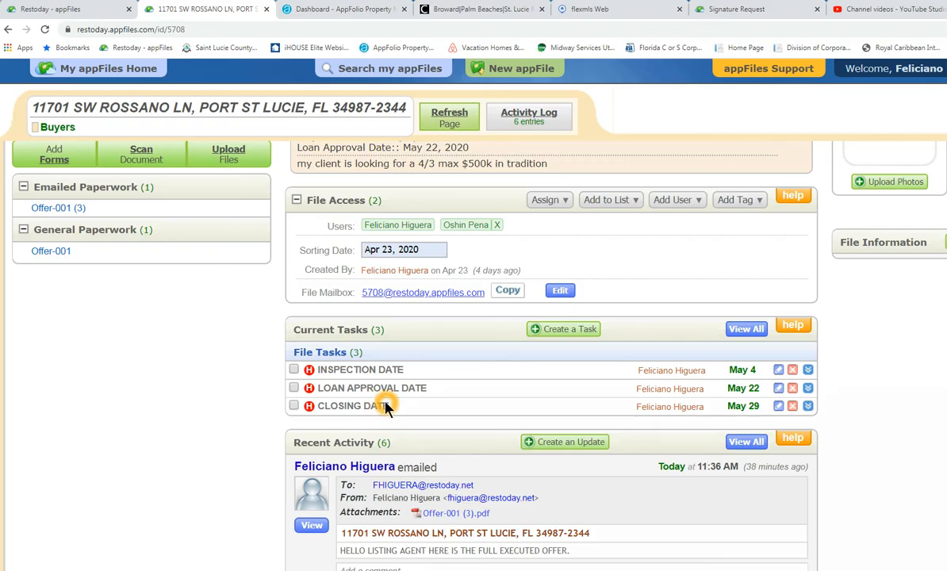
{"action": "left_click", "coordinate": [436, 407]}
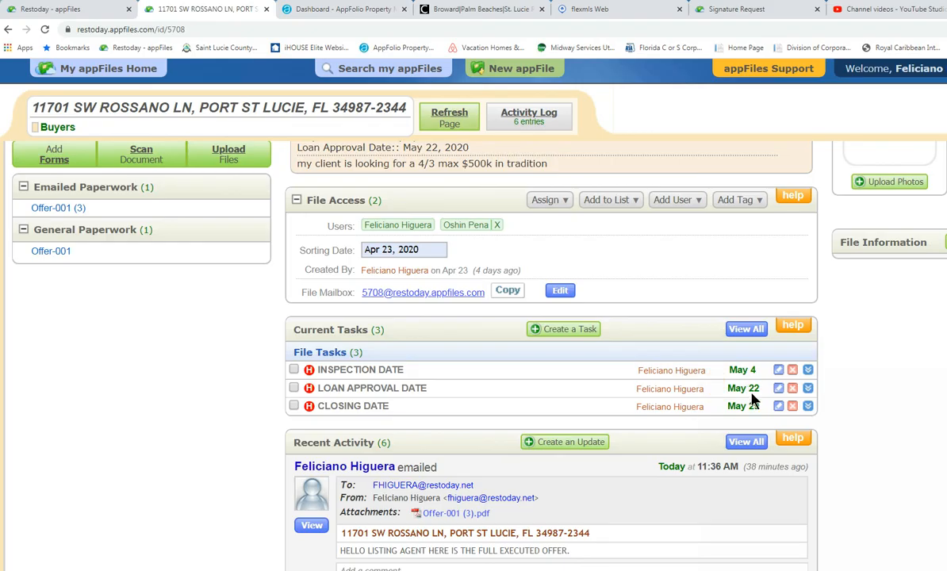
{"action": "left_click", "coordinate": [778, 407]}
{"action": "left_click", "coordinate": [292, 390]}
Step: Mark the INSPECTION DATE task as complete and check its entry in the file's recent activity
{"action": "left_click", "coordinate": [296, 371]}
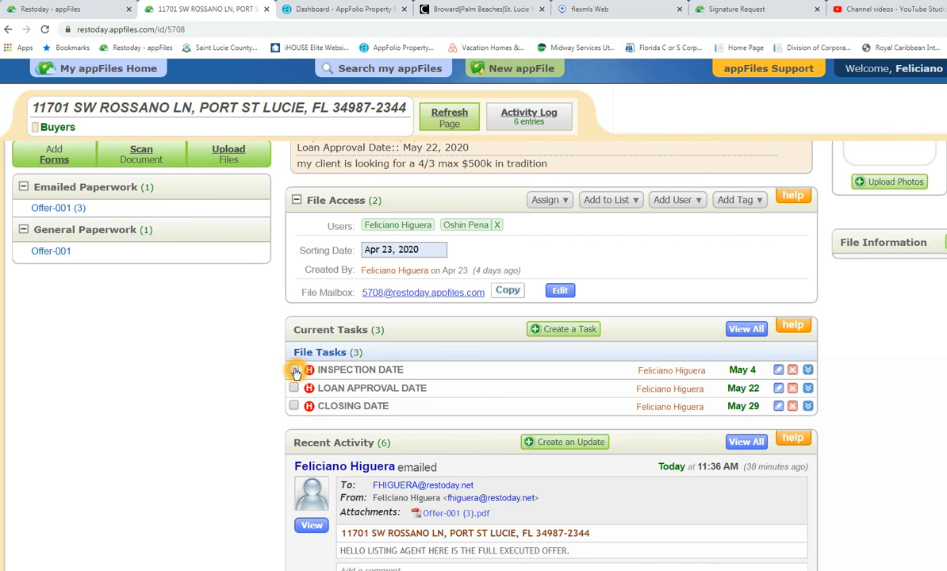
{"action": "left_click", "coordinate": [293, 370]}
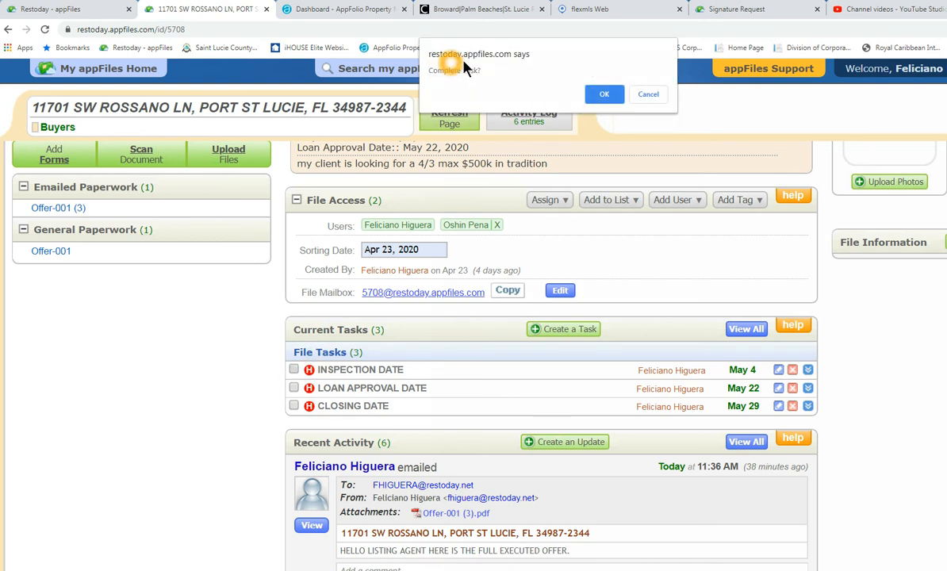
{"action": "left_click", "coordinate": [603, 95]}
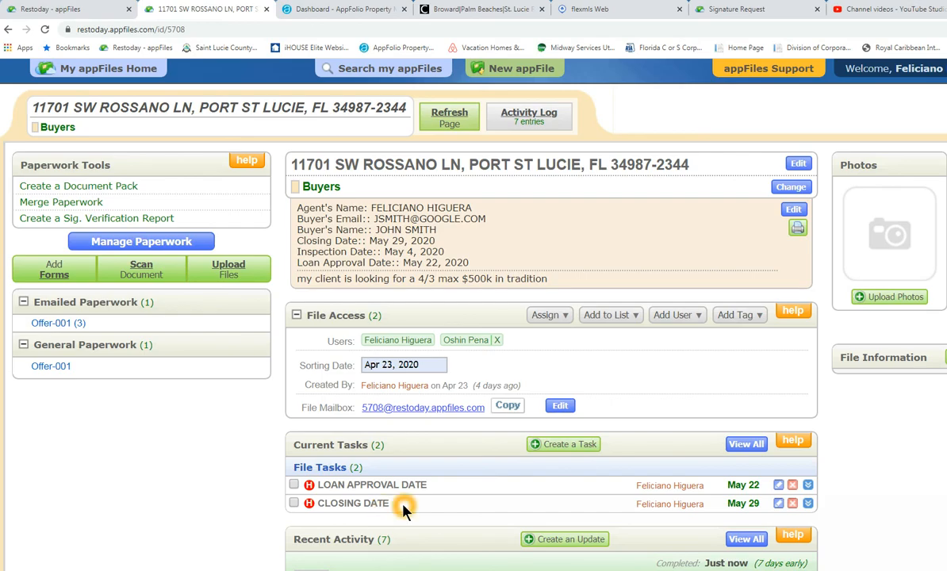
{"action": "scroll", "coordinate": [403, 508], "scroll_direction": "down", "scroll_amount": 2}
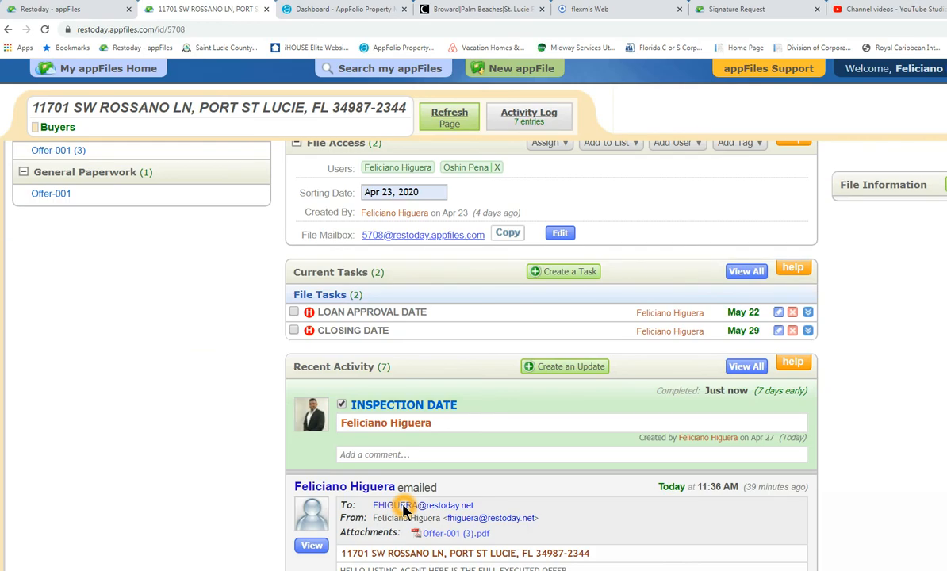
{"action": "scroll", "coordinate": [529, 462], "scroll_direction": "up", "scroll_amount": 2}
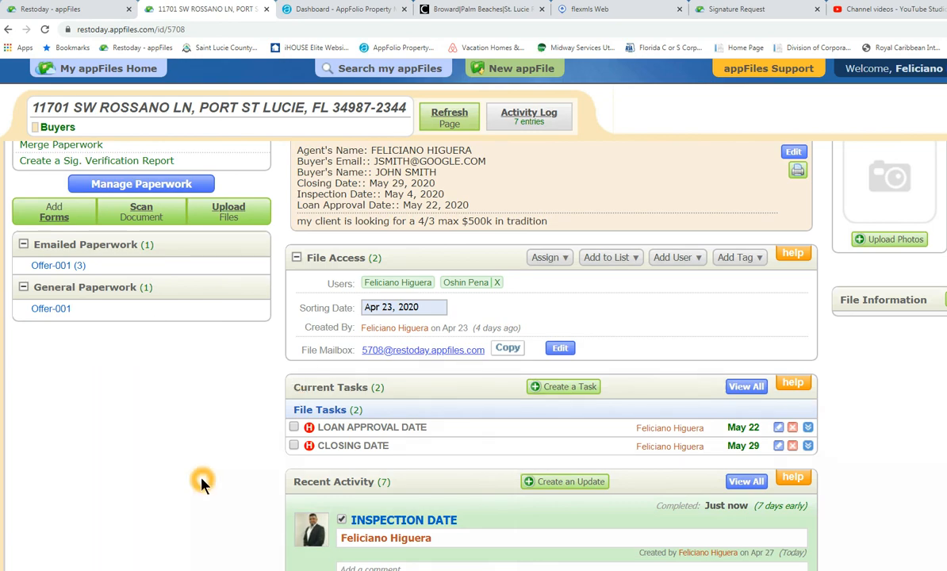
{"action": "scroll", "coordinate": [201, 482], "scroll_direction": "up", "scroll_amount": 1}
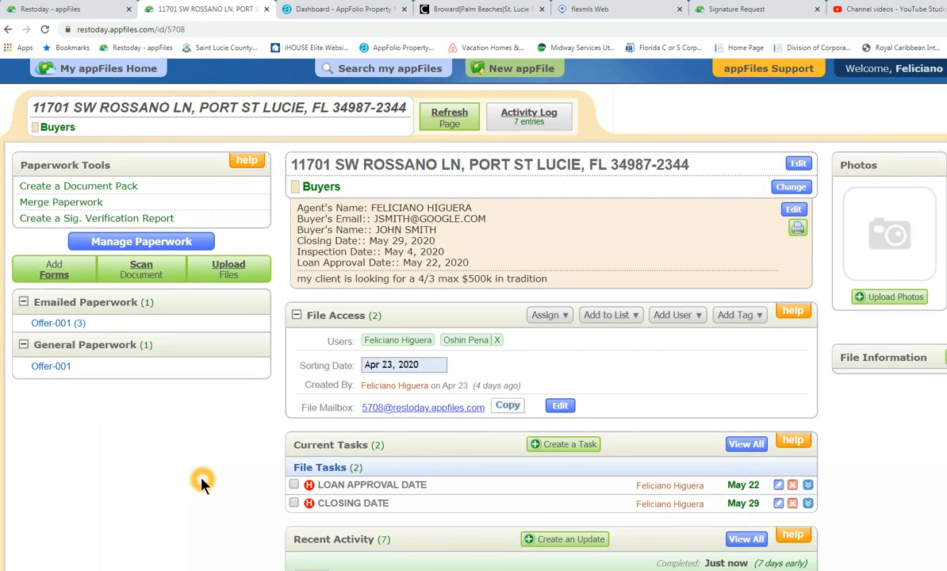